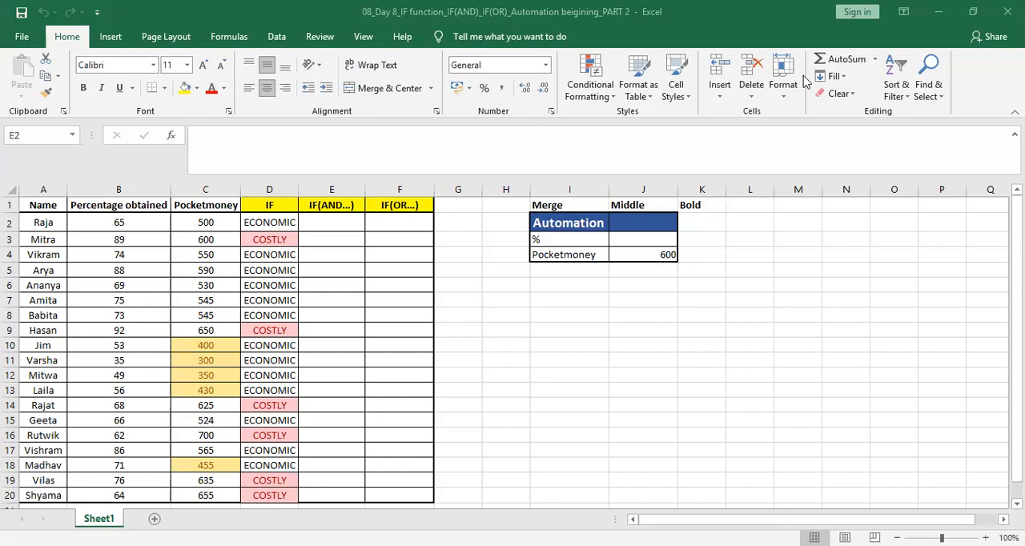
Step: In E2, start an IF formula whose AND test requires C2>550 and B2<50
{"action": "left_click", "coordinate": [276, 226]}
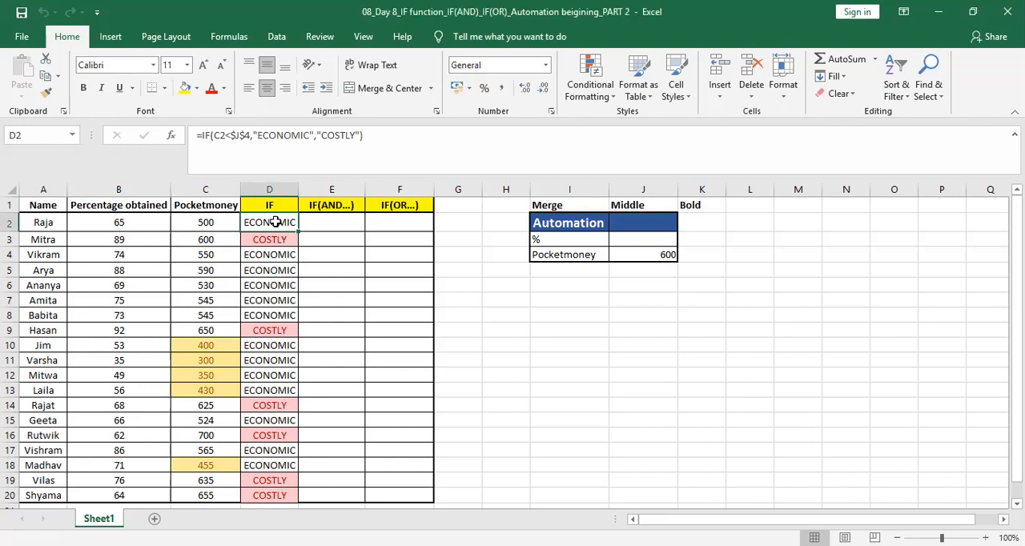
{"action": "key", "text": "Right"}
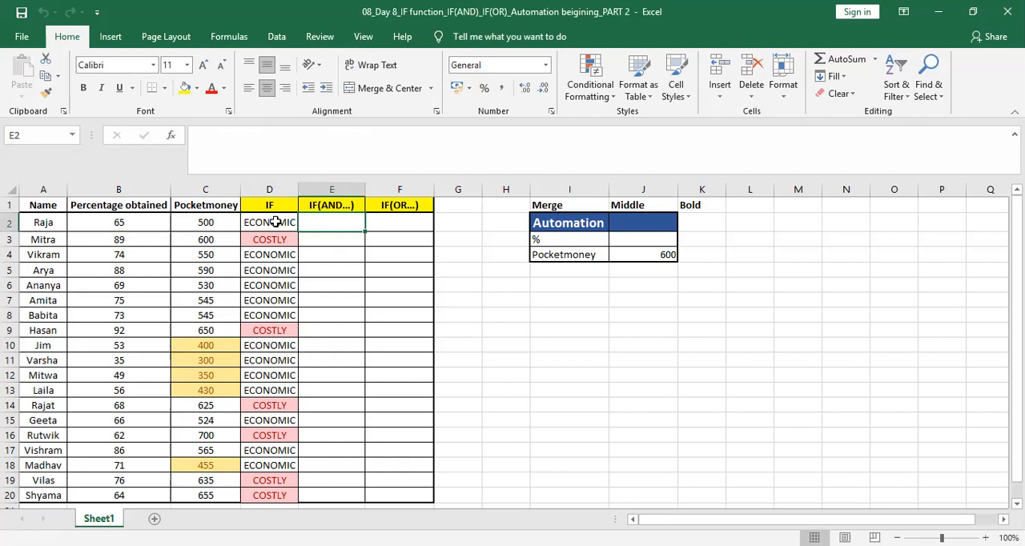
{"action": "type", "text": "="}
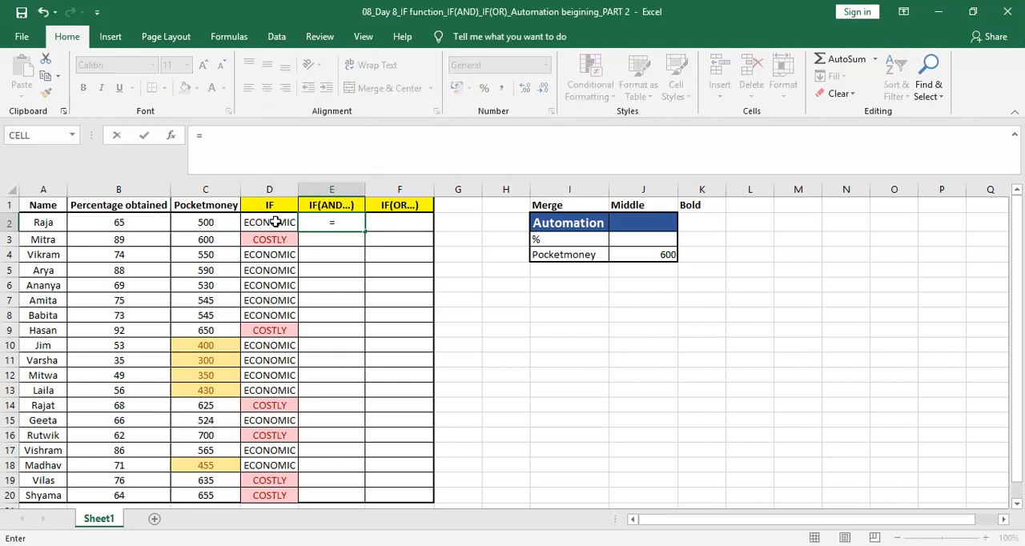
{"action": "type", "text": "i"}
{"action": "key", "text": "BackSpace"}
{"action": "type", "text": "IF"}
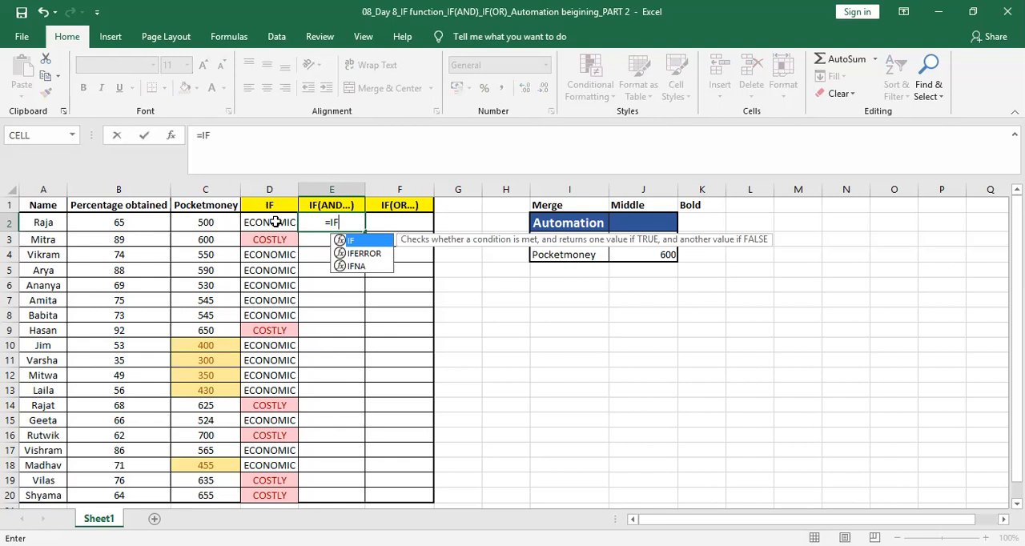
{"action": "type", "text": "("}
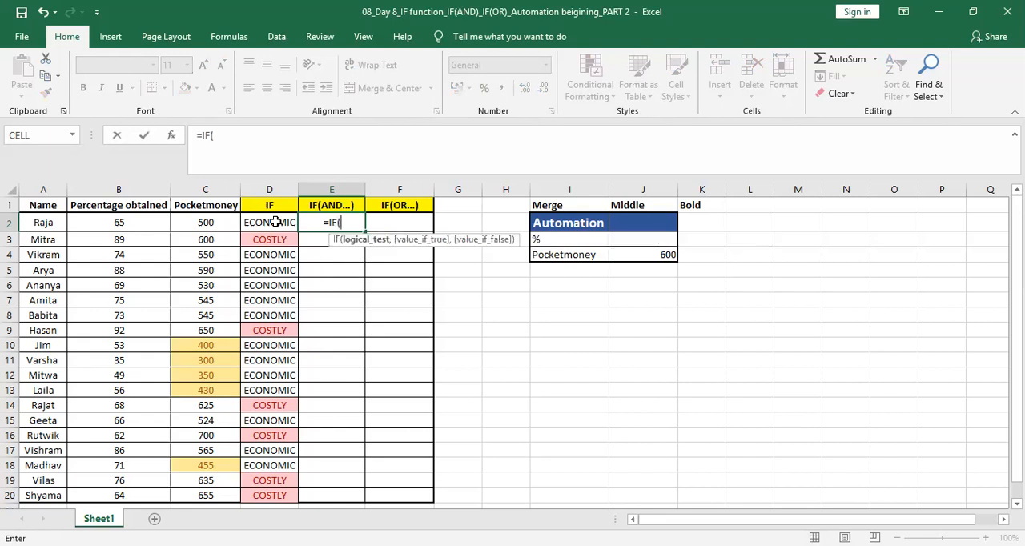
{"action": "type", "text": "AND"}
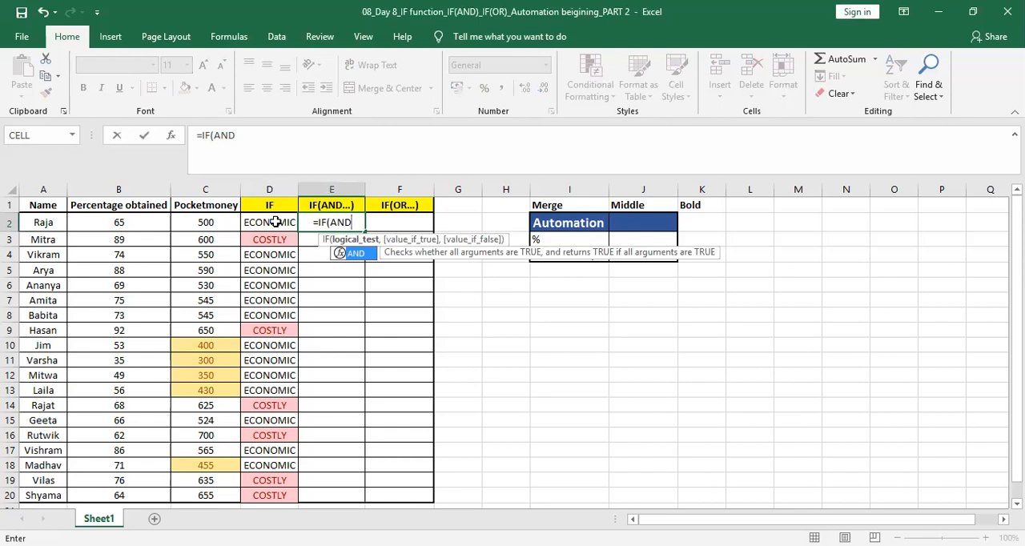
{"action": "type", "text": "("}
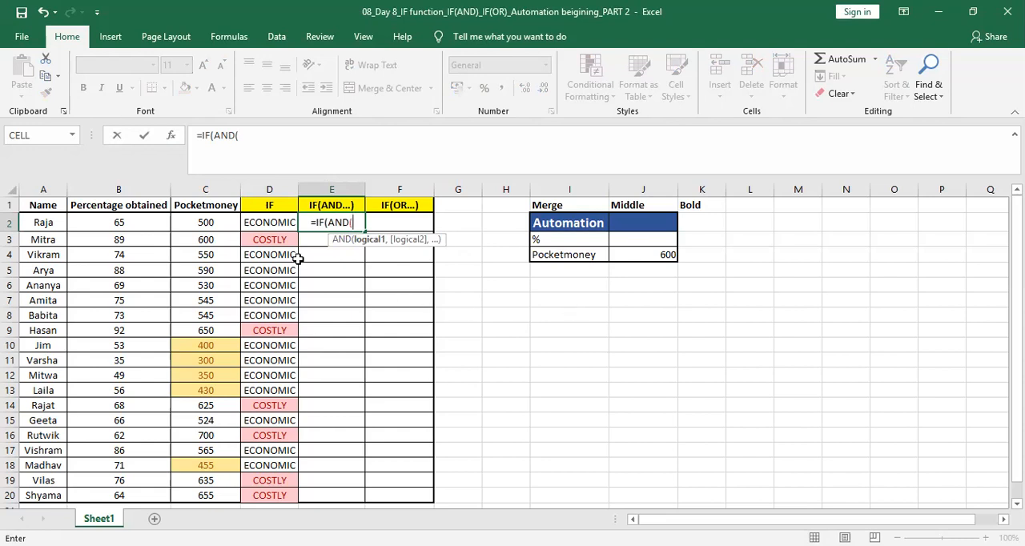
{"action": "left_click", "coordinate": [220, 224]}
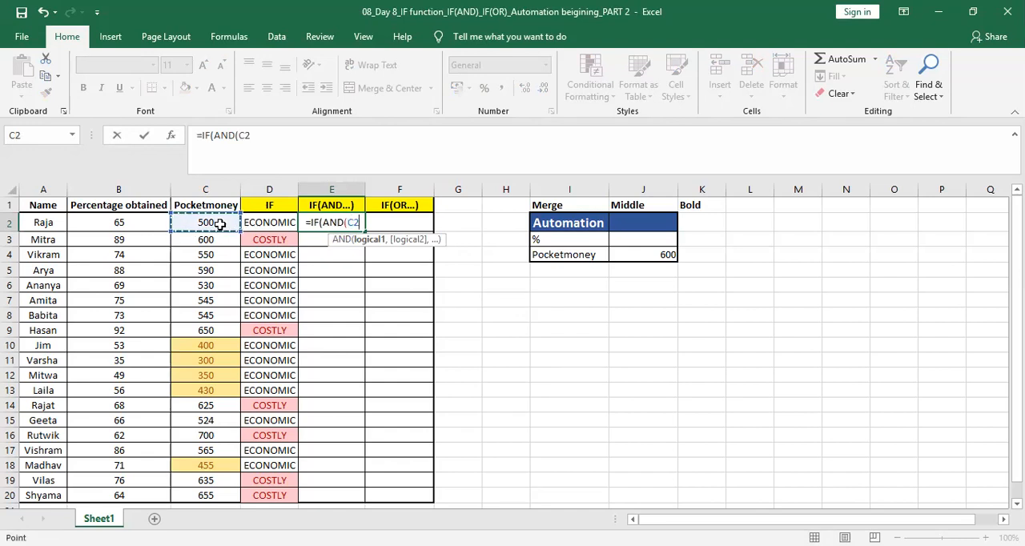
{"action": "type", "text": ">"}
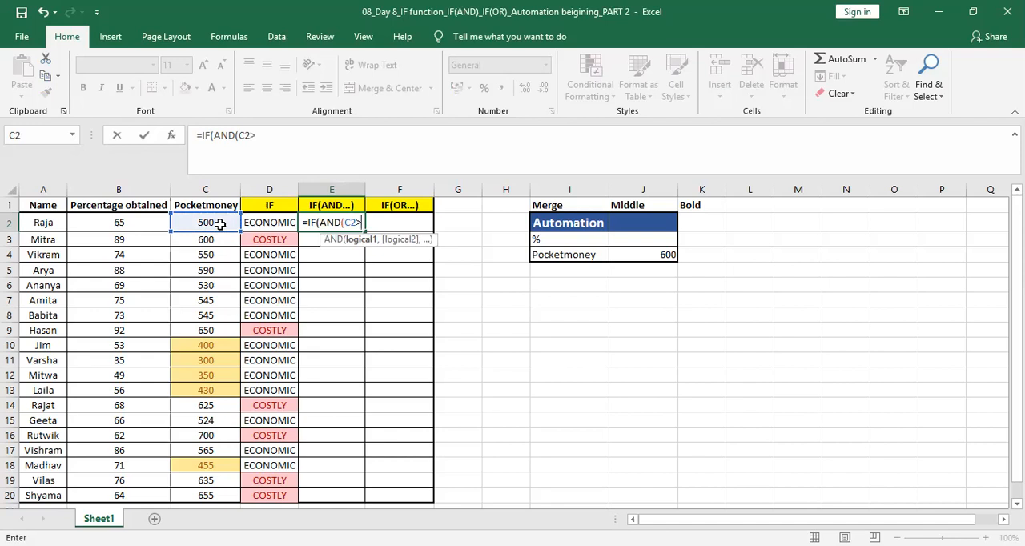
{"action": "type", "text": "550"}
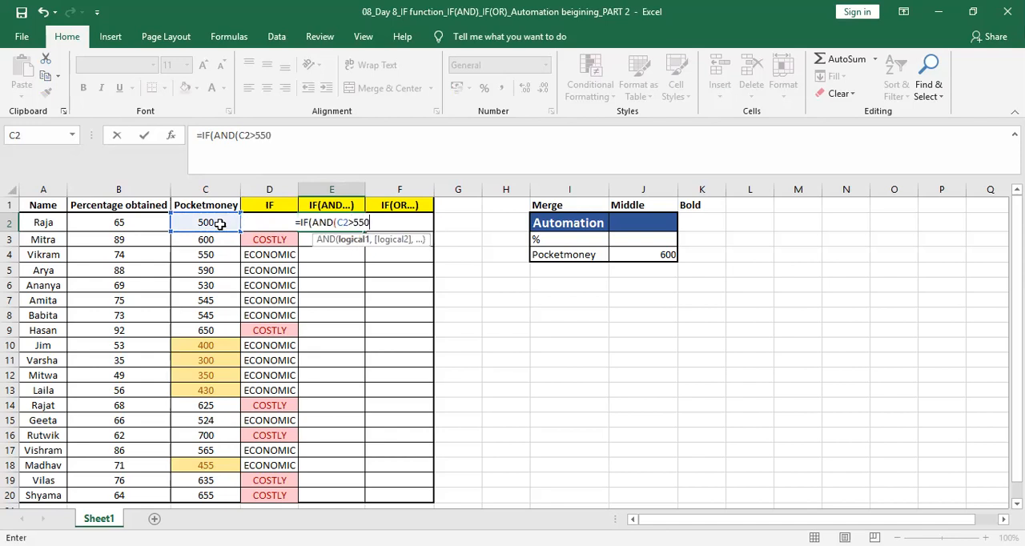
{"action": "type", "text": ","}
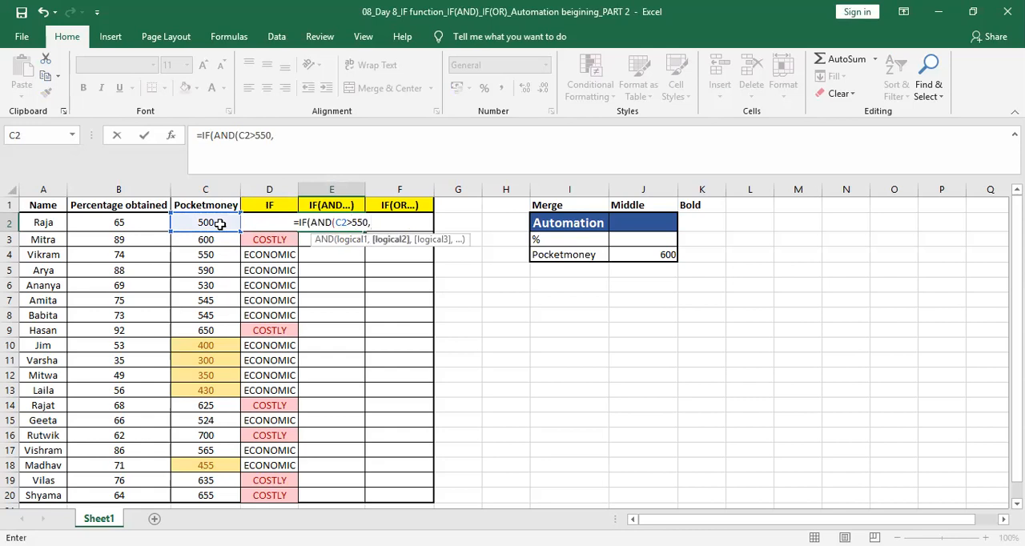
{"action": "left_click", "coordinate": [152, 224]}
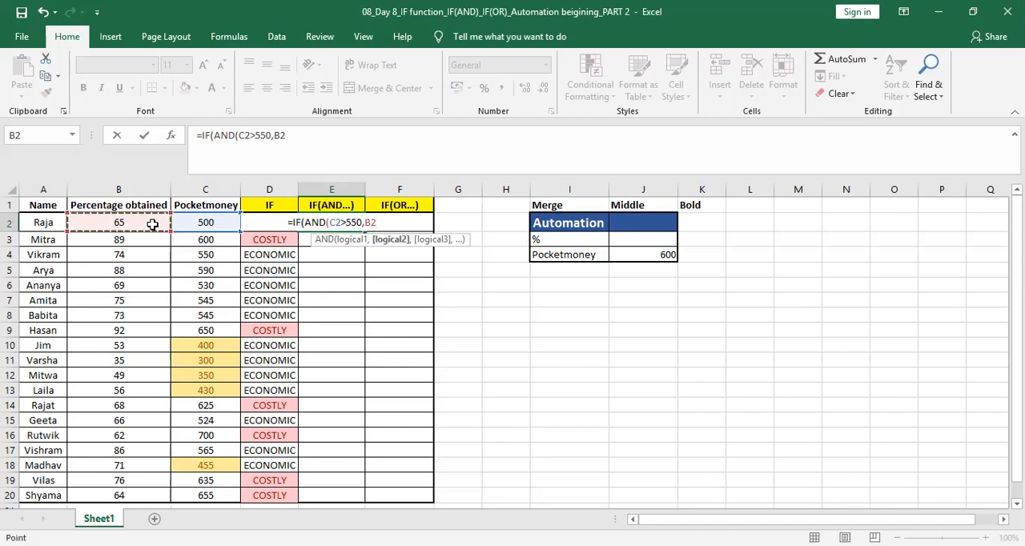
{"action": "type", "text": "<"}
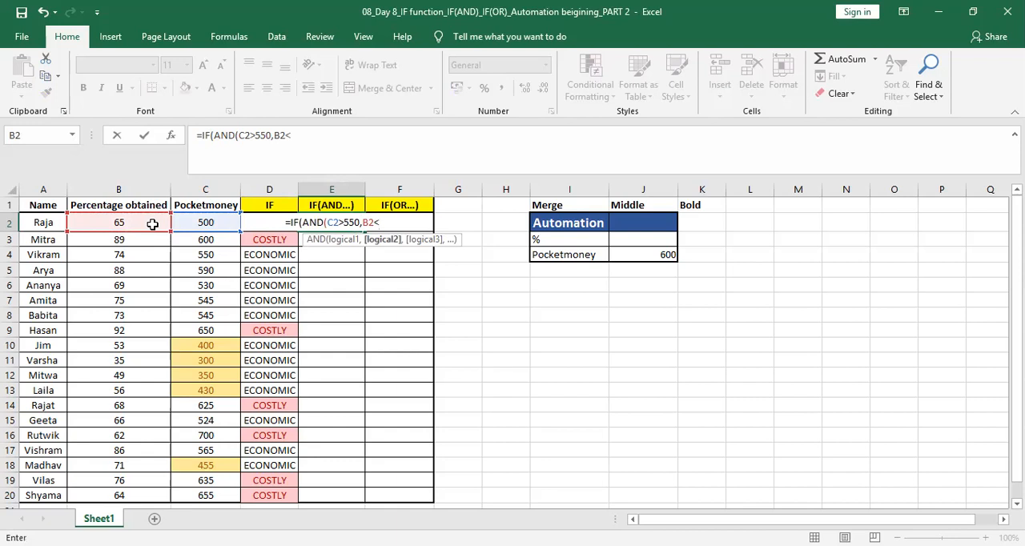
{"action": "type", "text": "50"}
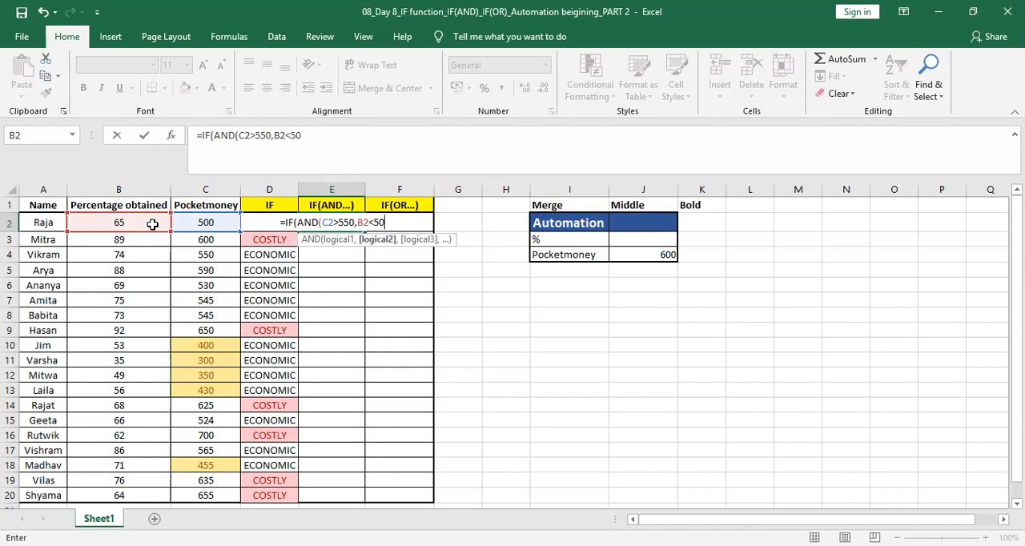
{"action": "type", "text": ")"}
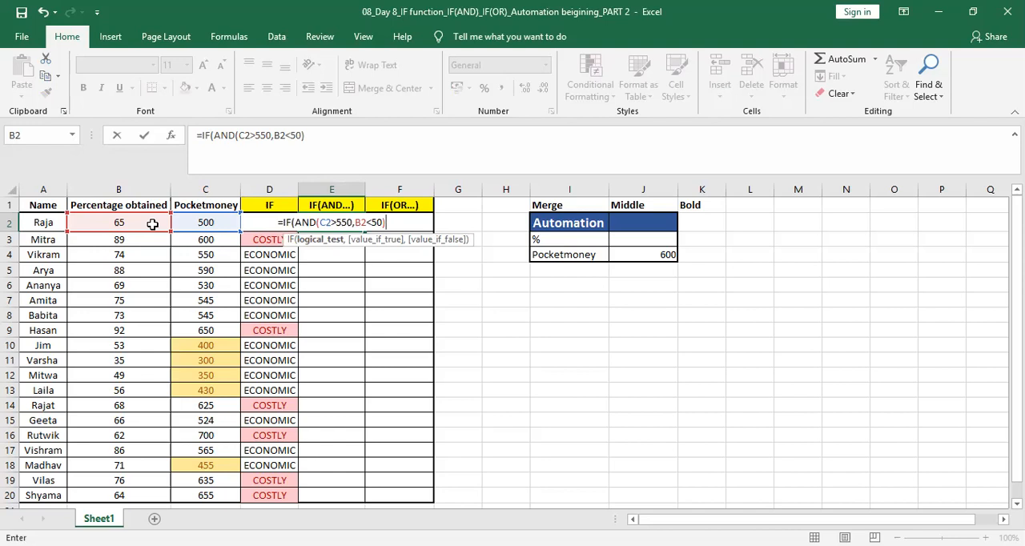
Step: Complete the E2 formula with "EXPENSIVE" as the true result and "NA" as the false result, and enter it
{"action": "type", "text": ","}
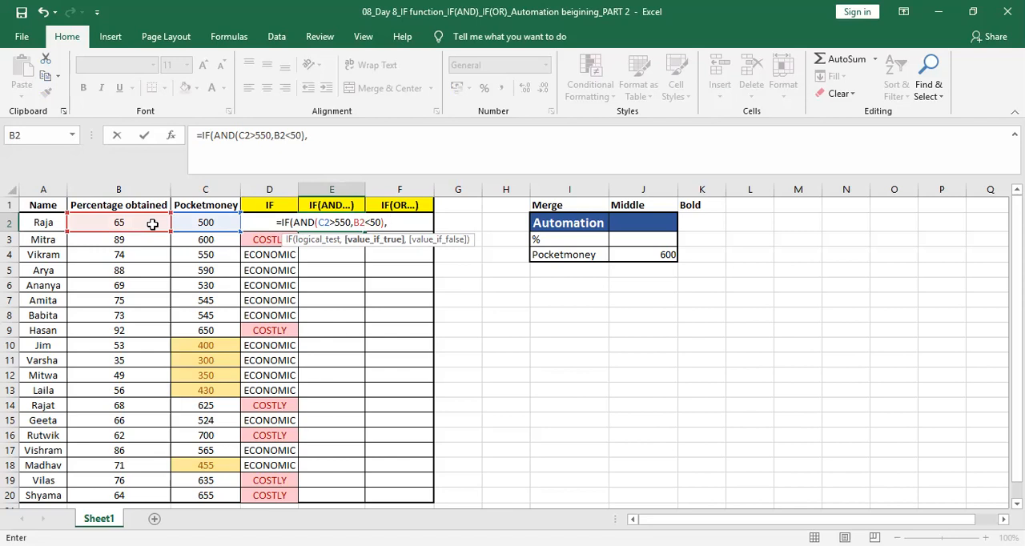
{"action": "type", "text": "\""}
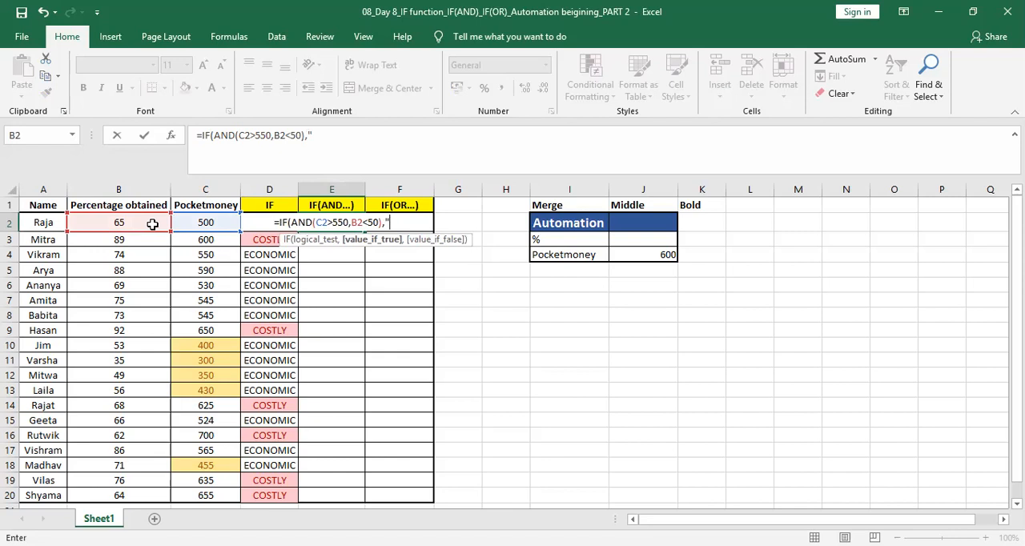
{"action": "type", "text": "COS"}
{"action": "key", "text": "BackSpace"}
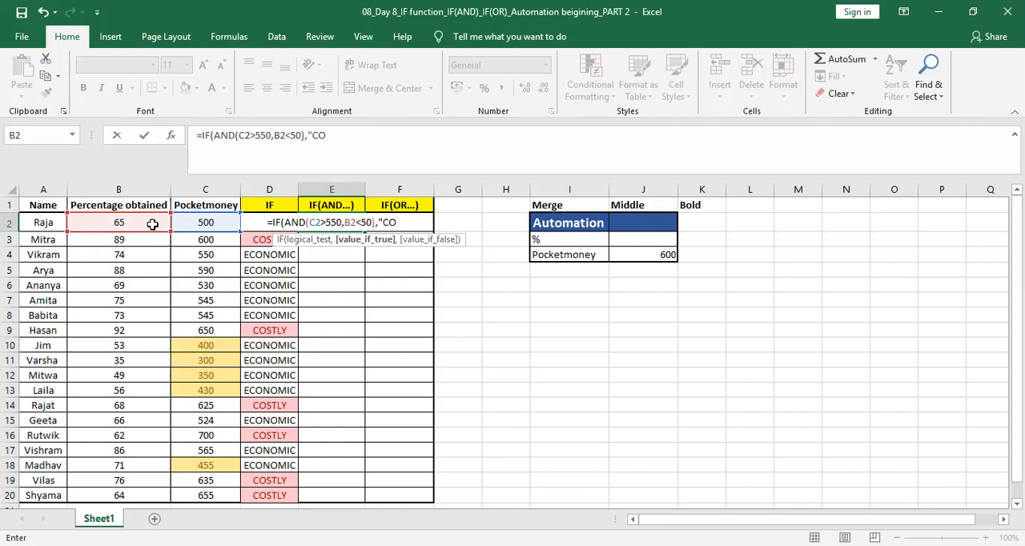
{"action": "key", "text": "BackSpace"}
{"action": "key", "text": "BackSpace"}
{"action": "type", "text": "EXPENSIVE\""}
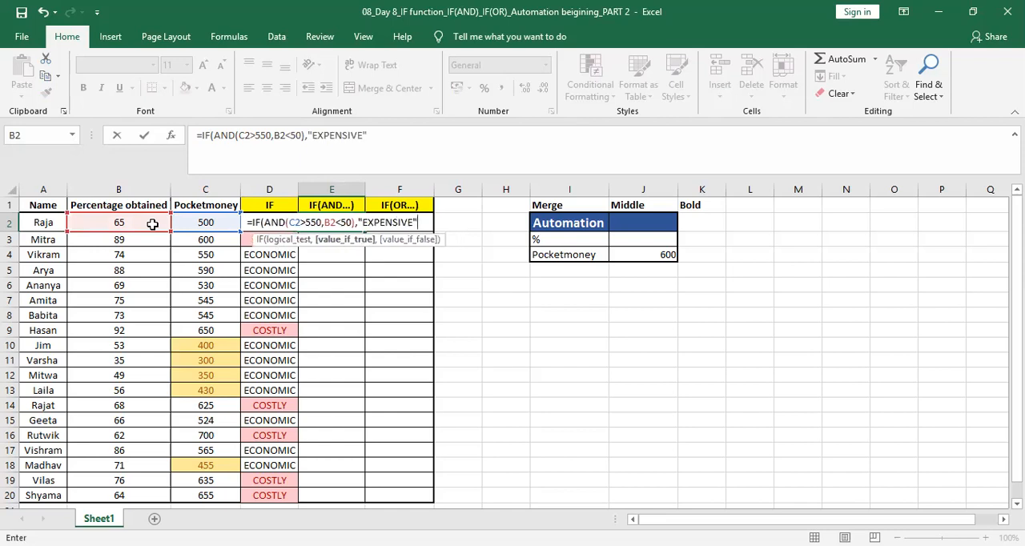
{"action": "type", "text": ","}
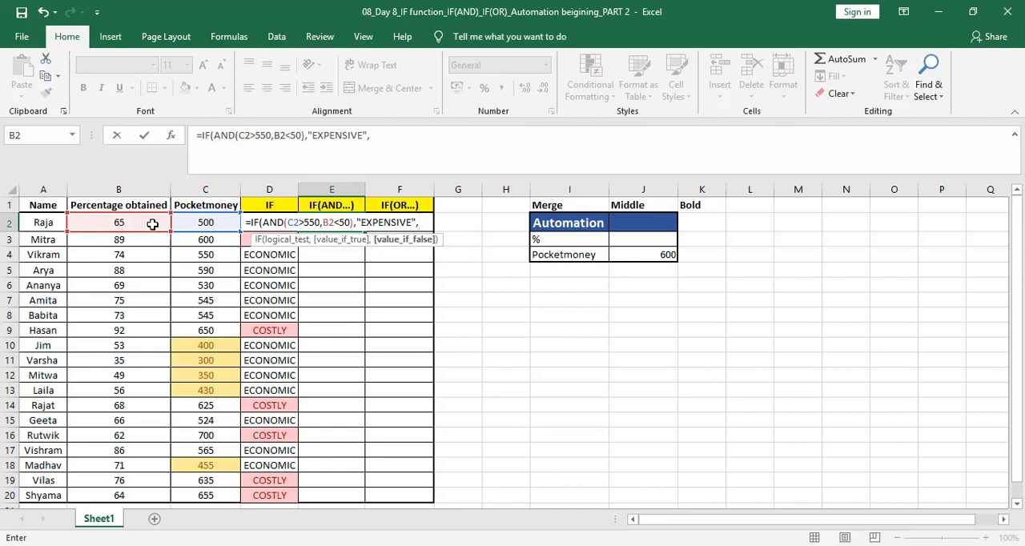
{"action": "type", "text": "NA"}
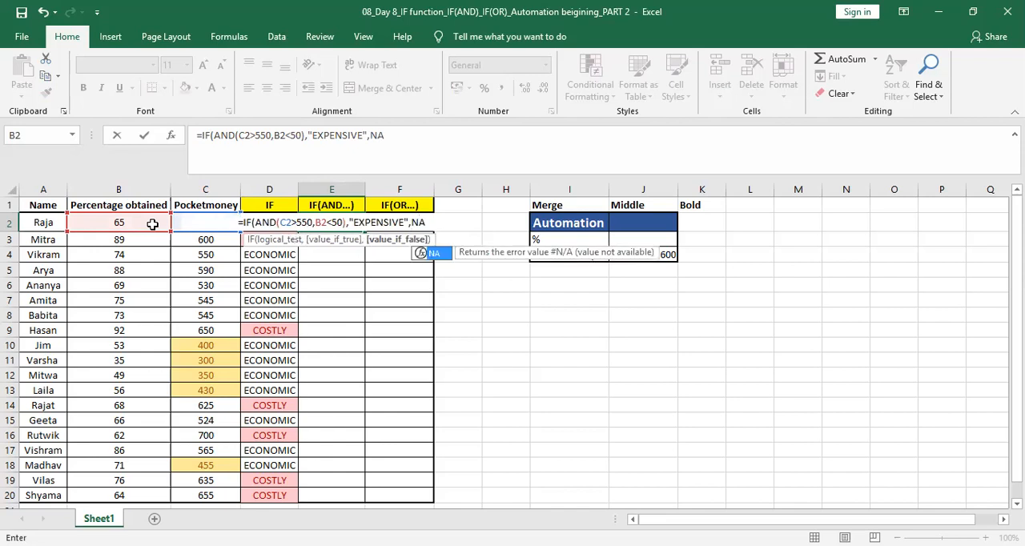
{"action": "key", "text": "BackSpace"}
{"action": "key", "text": "BackSpace"}
{"action": "type", "text": "\"NA"}
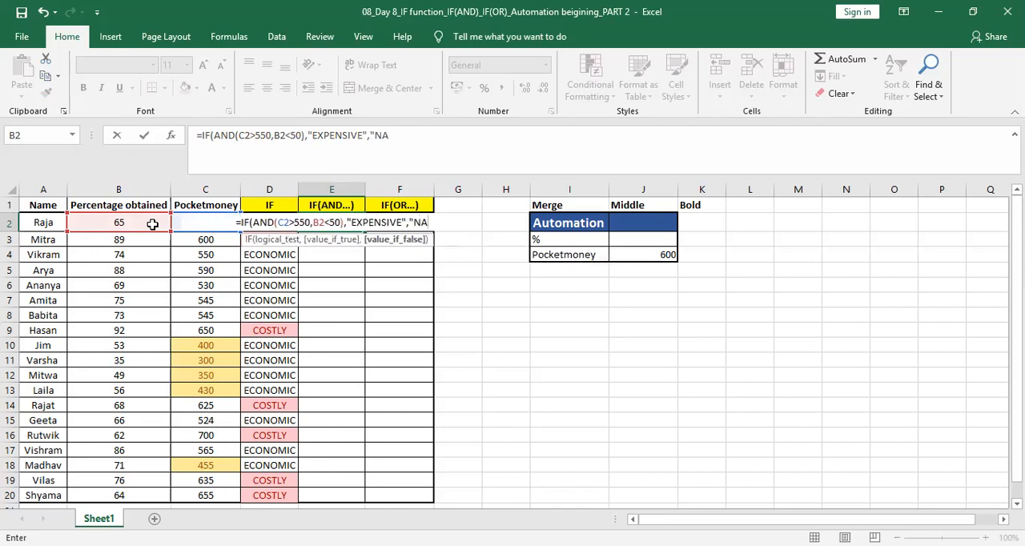
{"action": "type", "text": "\""}
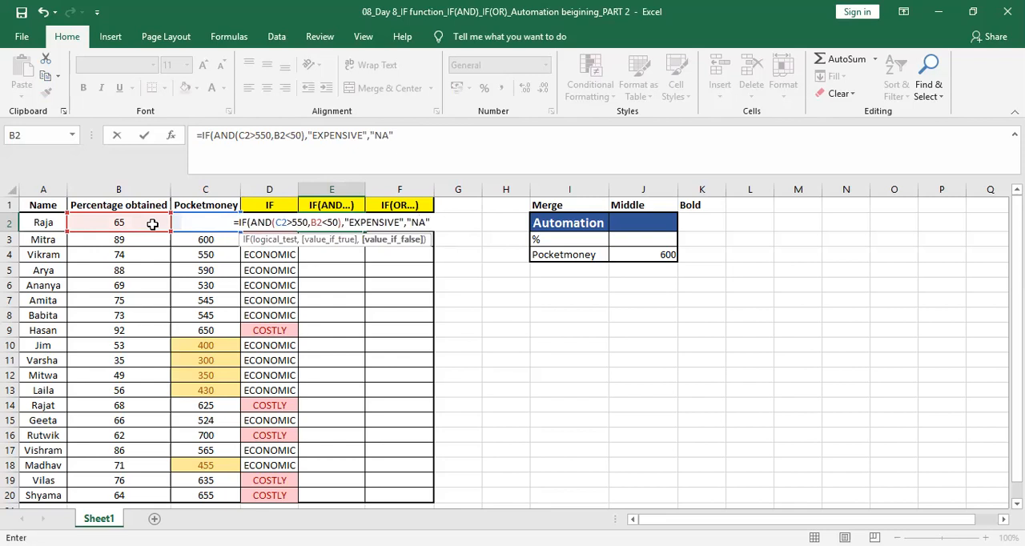
{"action": "type", "text": ")"}
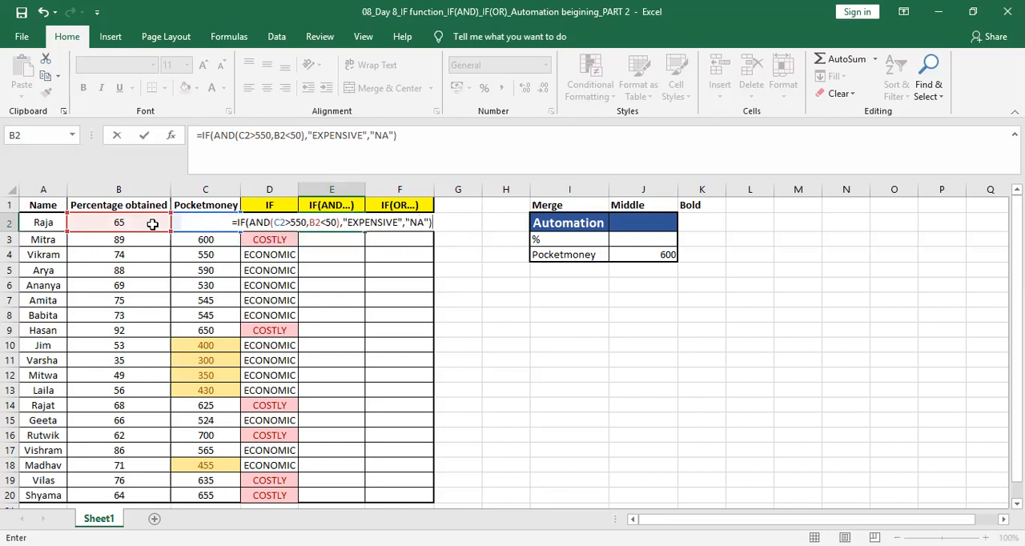
{"action": "key", "text": "Return"}
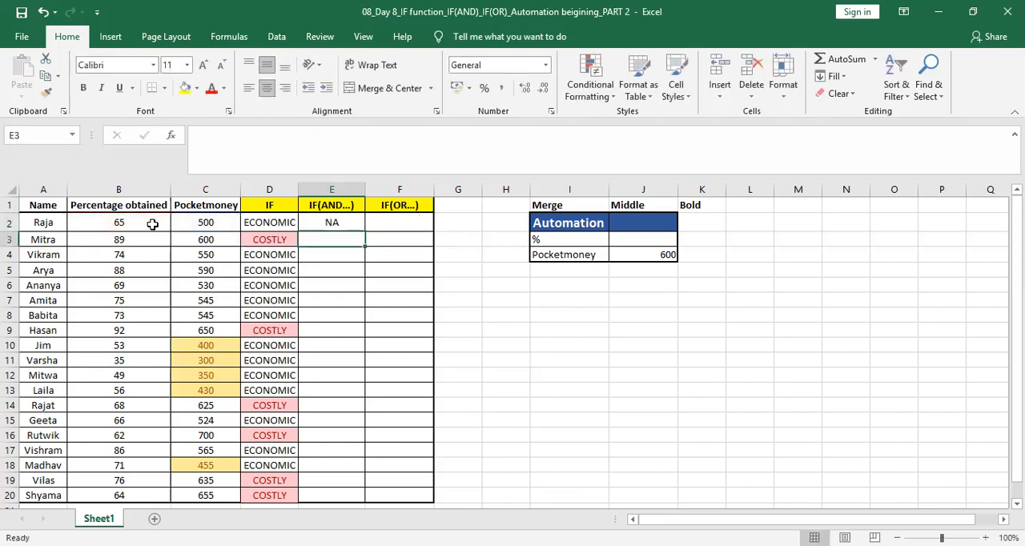
Step: Copy the E2 formula down the IF(AND...) column through row 20
{"action": "left_click", "coordinate": [208, 226]}
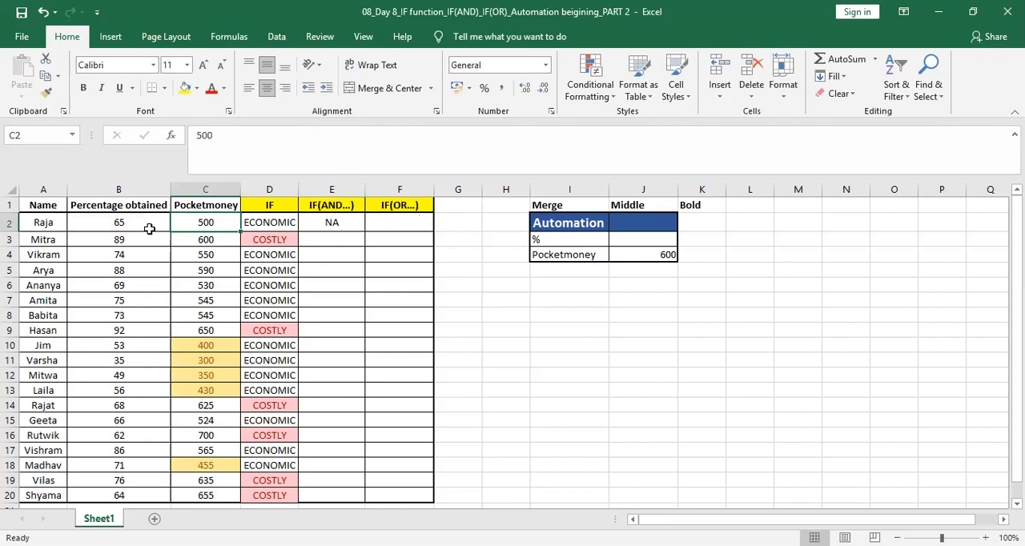
{"action": "left_click", "coordinate": [330, 226]}
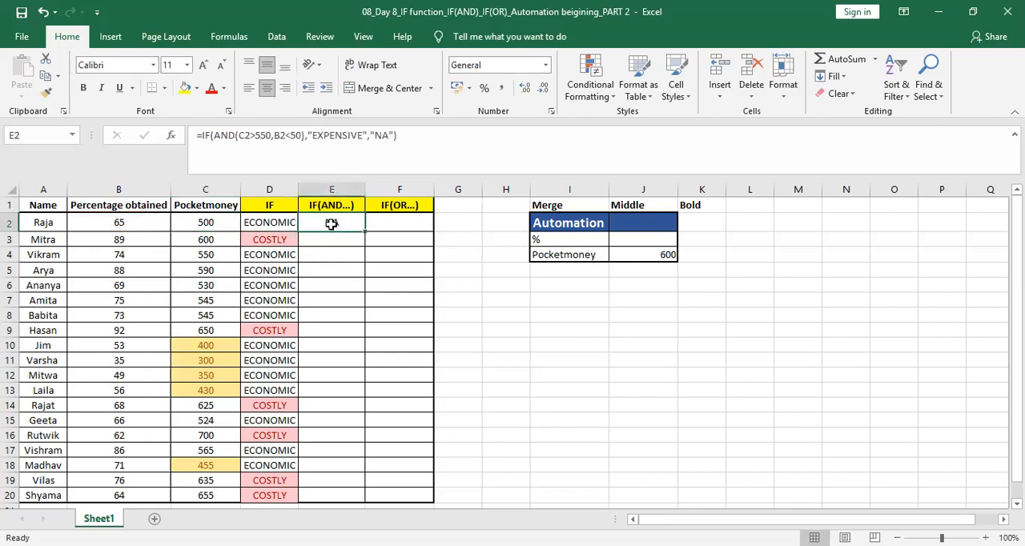
{"action": "double_click", "coordinate": [364, 231]}
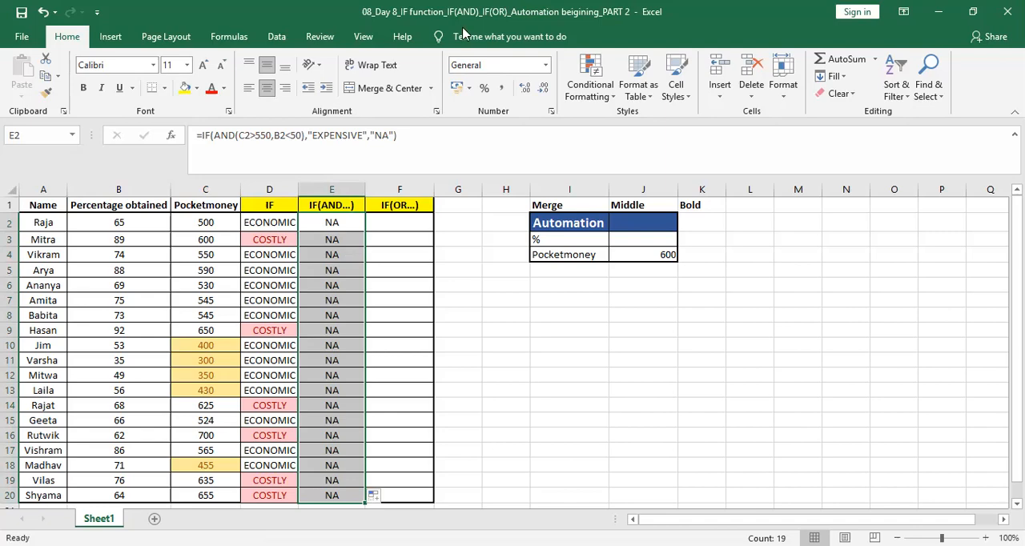
{"action": "key", "text": "ctrl+z"}
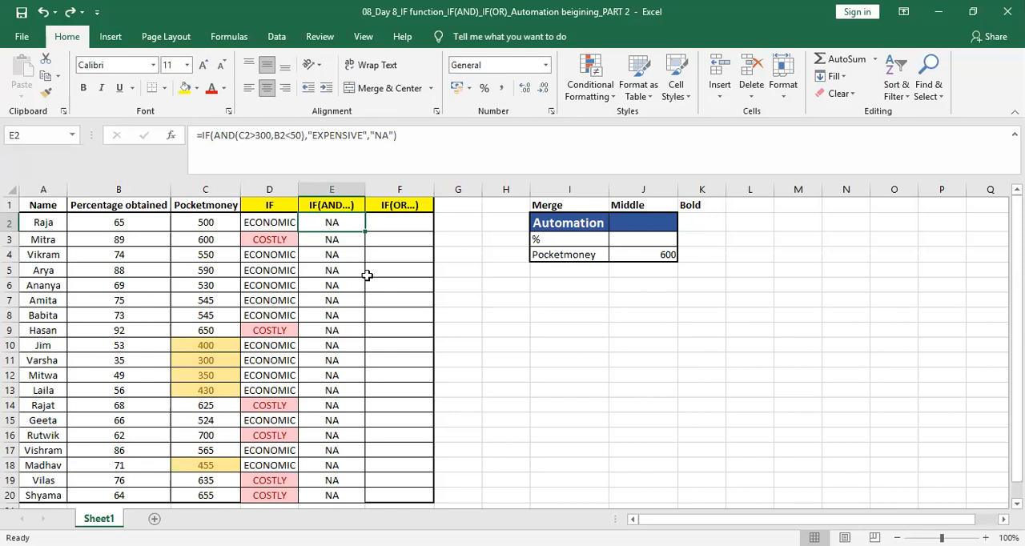
Step: Edit the E2 formula so the pocket-money condition becomes C2>300, keeping B2<50, and confirm
{"action": "left_click", "coordinate": [348, 274]}
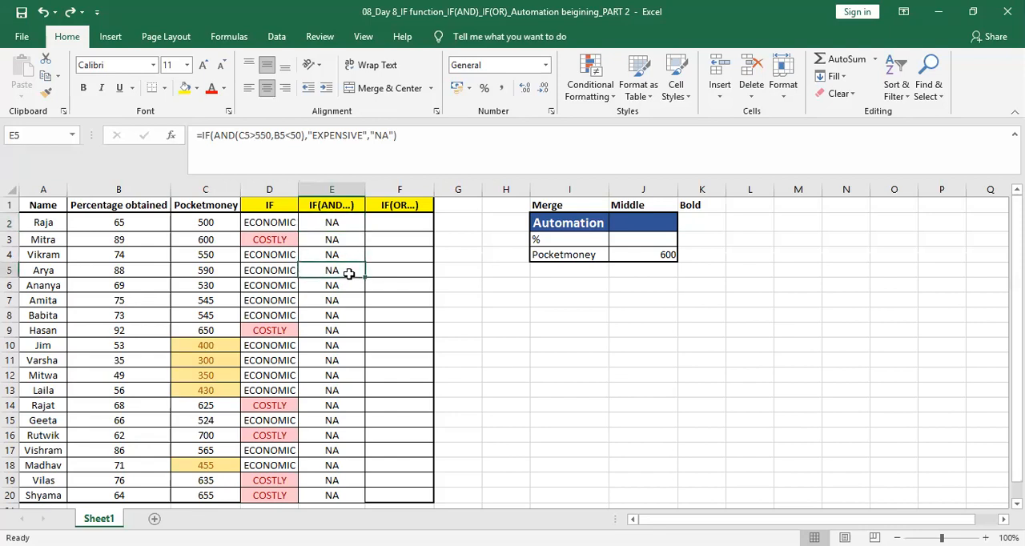
{"action": "key", "text": "Up"}
{"action": "key", "text": "Up"}
{"action": "key", "text": "Up"}
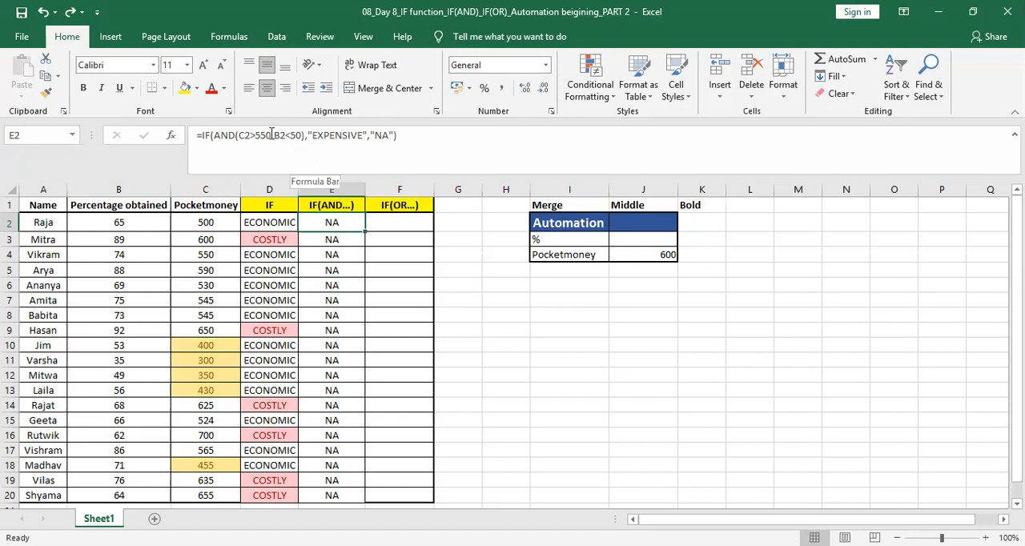
{"action": "left_click", "coordinate": [272, 135]}
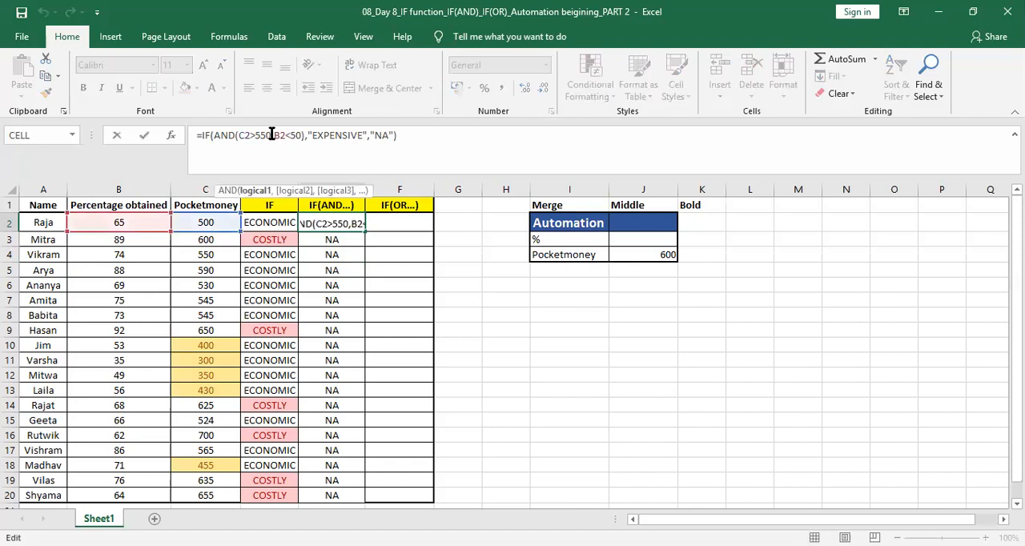
{"action": "key", "text": "BackSpace"}
{"action": "key", "text": "BackSpace"}
{"action": "key", "text": "BackSpace"}
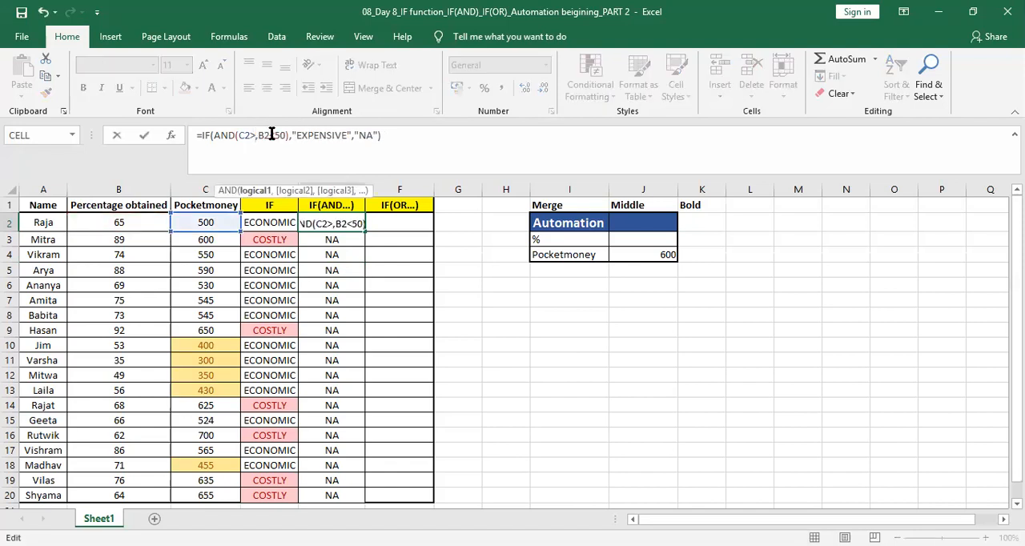
{"action": "type", "text": "300"}
{"action": "key", "text": "Right"}
{"action": "key", "text": "Right"}
{"action": "key", "text": "Right"}
{"action": "key", "text": "Right"}
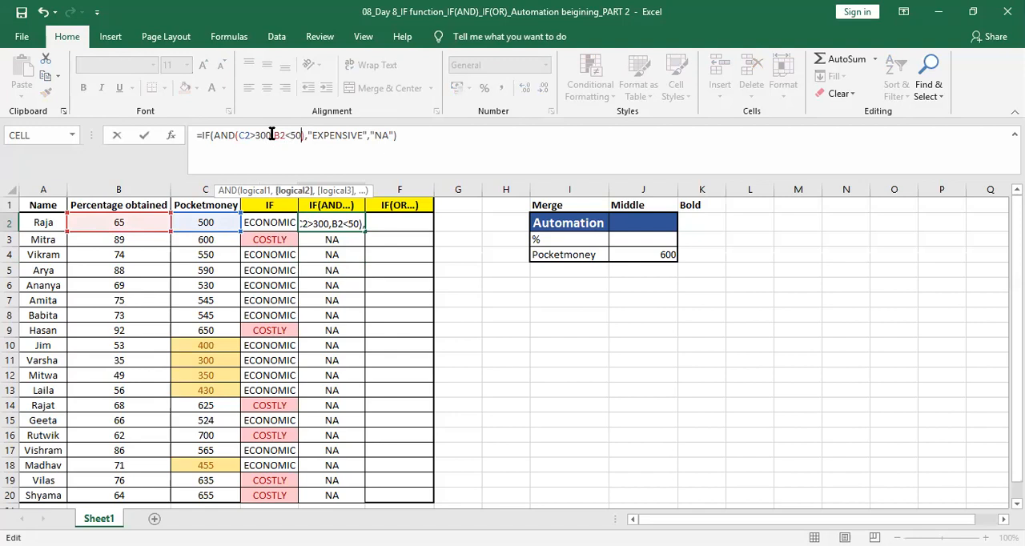
{"action": "key", "text": "BackSpace"}
{"action": "key", "text": "BackSpace"}
{"action": "type", "text": "50"}
{"action": "key", "text": "Return"}
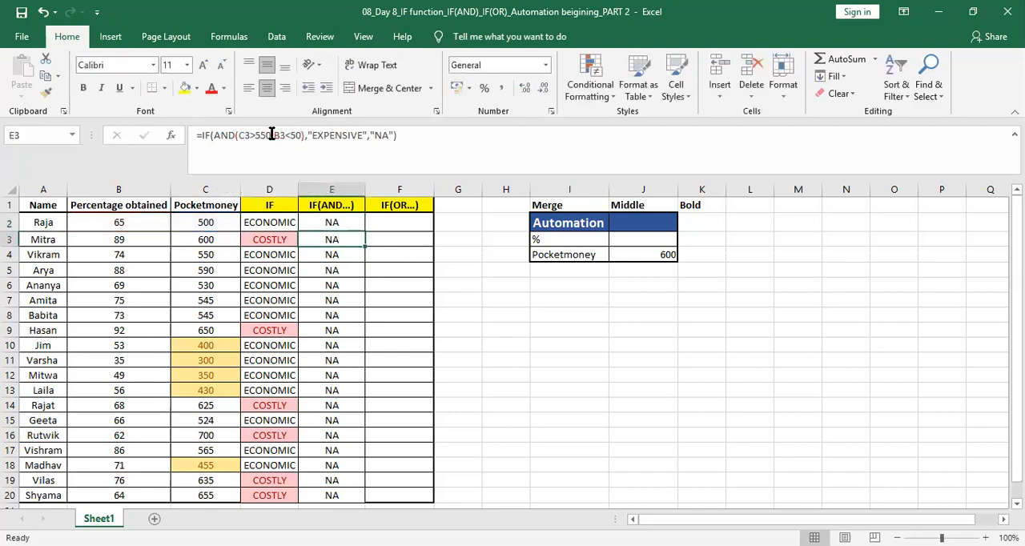
Step: Copy the E2 formula down the IF(AND...) column through row 20 and check the EXPENSIVE rows 10 to 13
{"action": "left_click", "coordinate": [335, 223]}
{"action": "left_click_drag", "start_coordinate": [365, 231], "coordinate": [342, 501]}
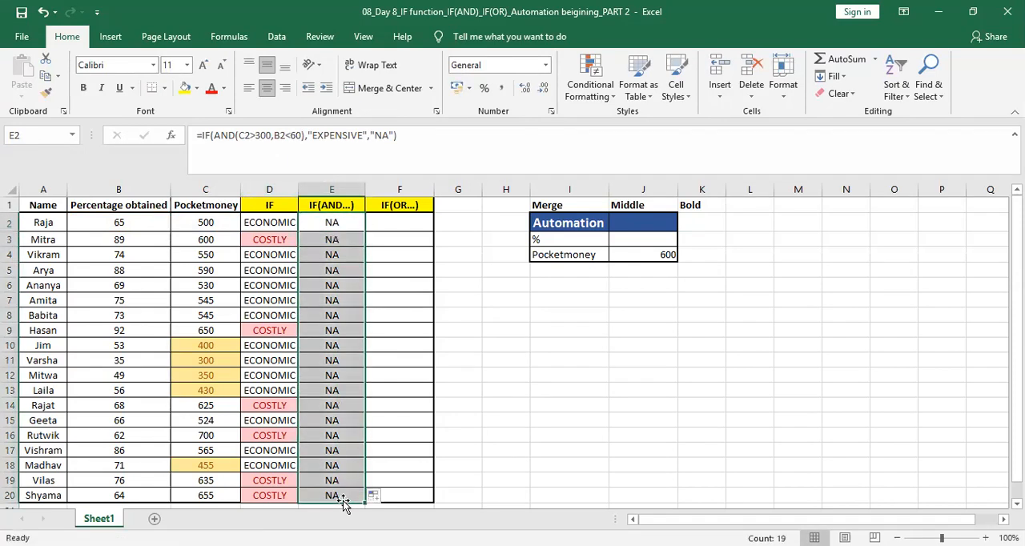
{"action": "left_click", "coordinate": [533, 316]}
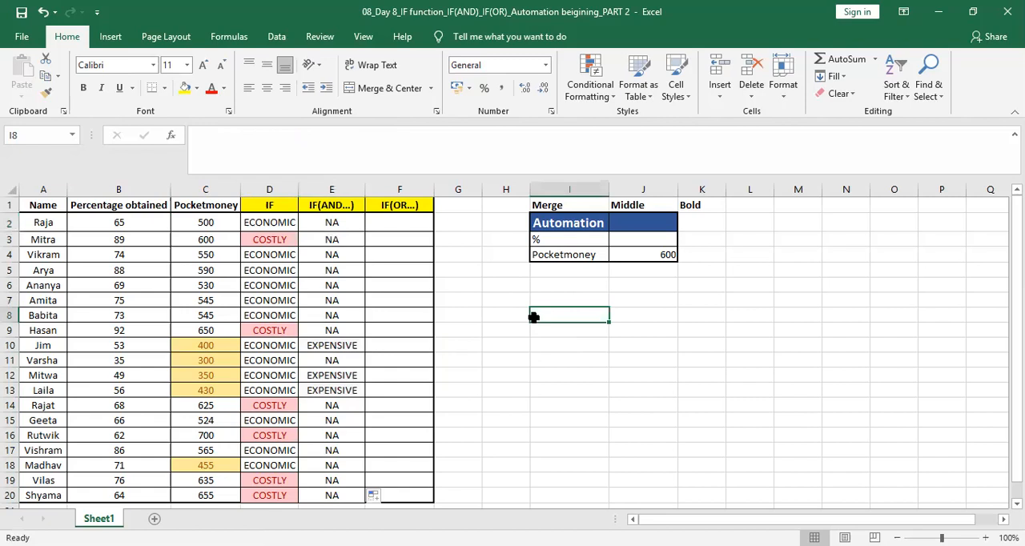
{"action": "left_click", "coordinate": [353, 346]}
{"action": "key", "text": "Down"}
{"action": "key", "text": "Down"}
{"action": "key", "text": "Down"}
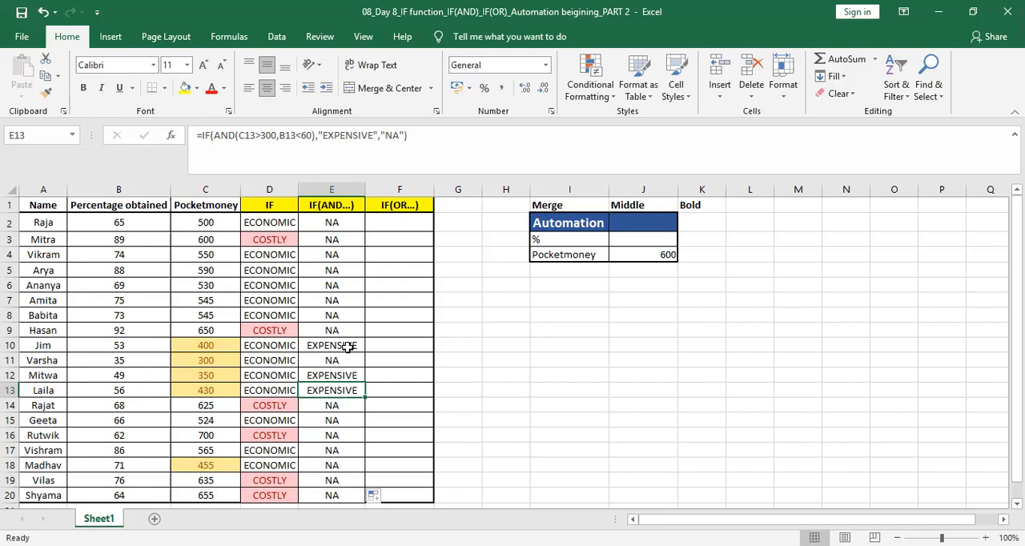
Step: In F2, start an IF formula whose OR test checks B2>60 or C2>450
{"action": "left_click", "coordinate": [408, 224]}
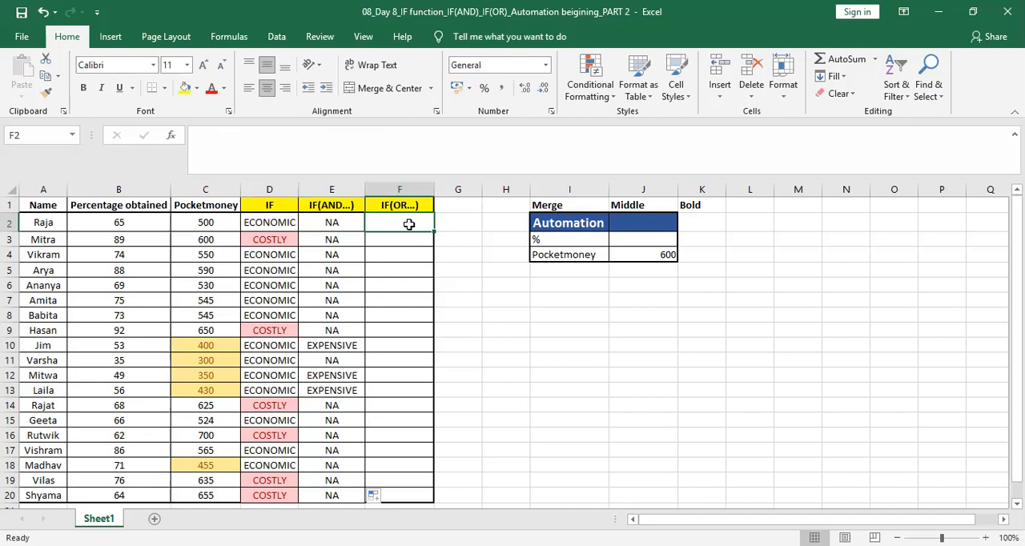
{"action": "type", "text": "="}
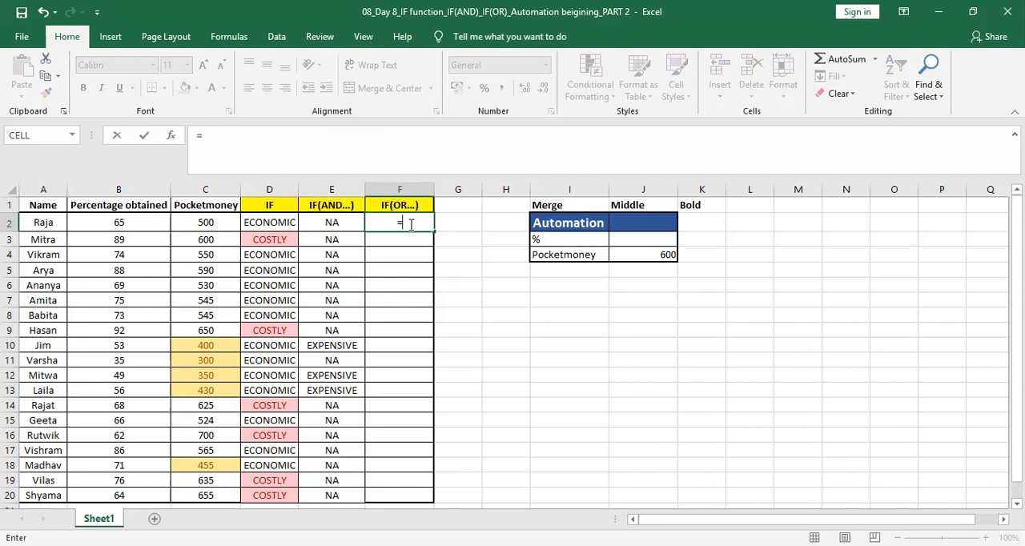
{"action": "type", "text": "IF)"}
{"action": "key", "text": "BackSpace"}
{"action": "type", "text": "("}
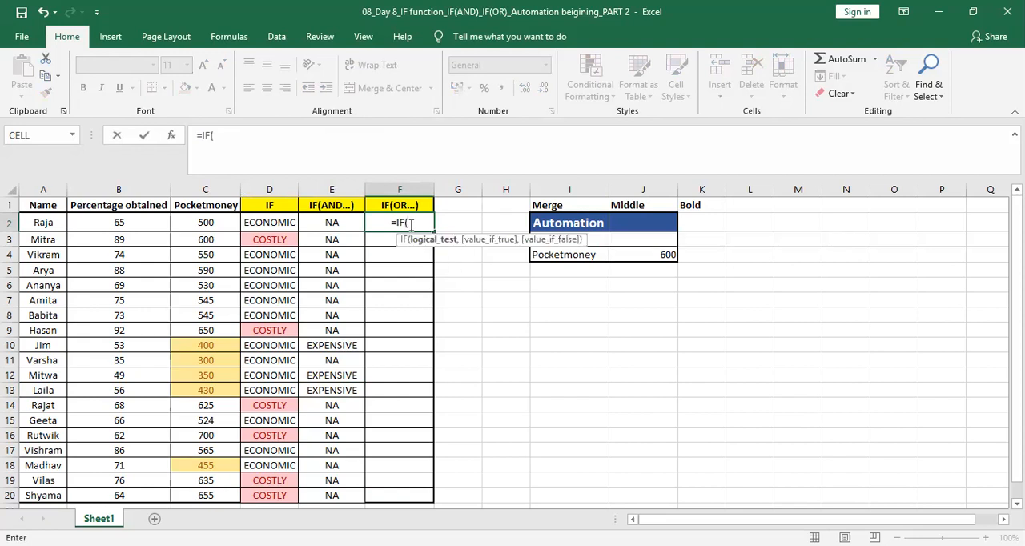
{"action": "type", "text": "OR"}
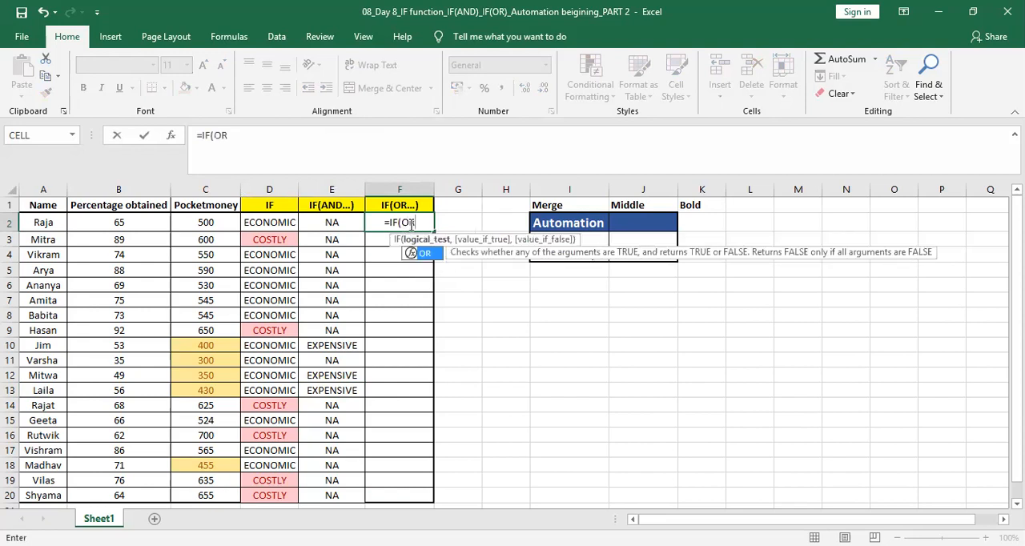
{"action": "type", "text": "("}
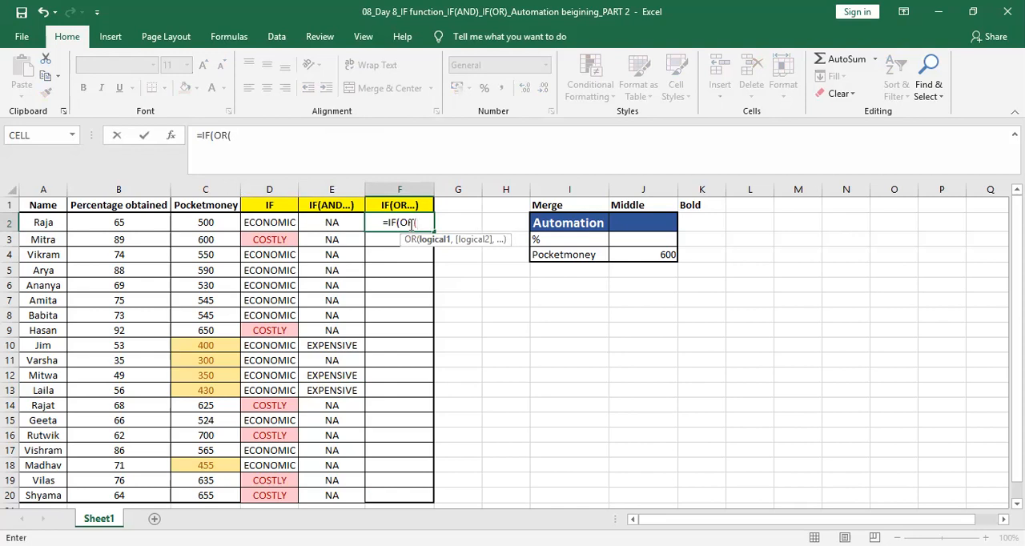
{"action": "left_click", "coordinate": [139, 221]}
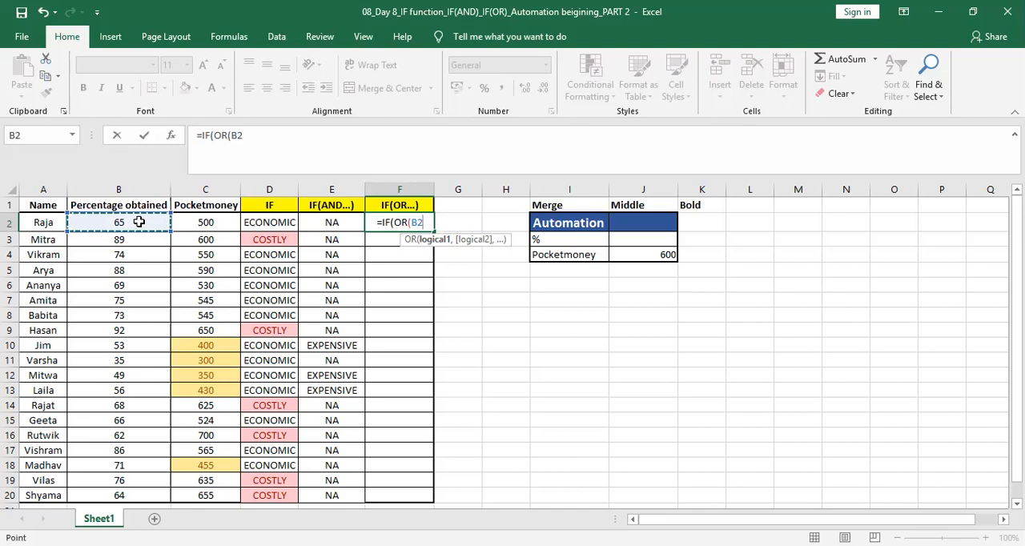
{"action": "type", "text": ">"}
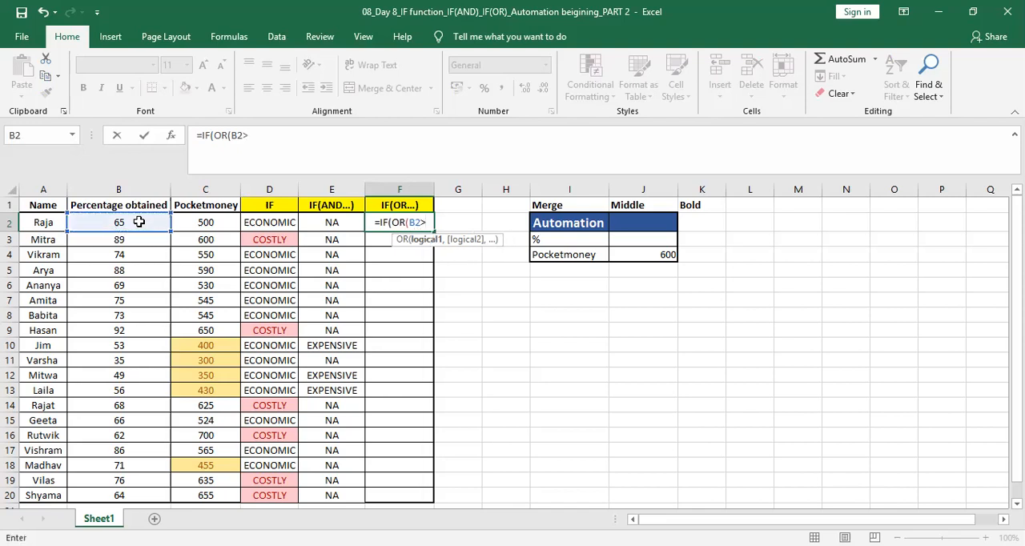
{"action": "type", "text": "60,"}
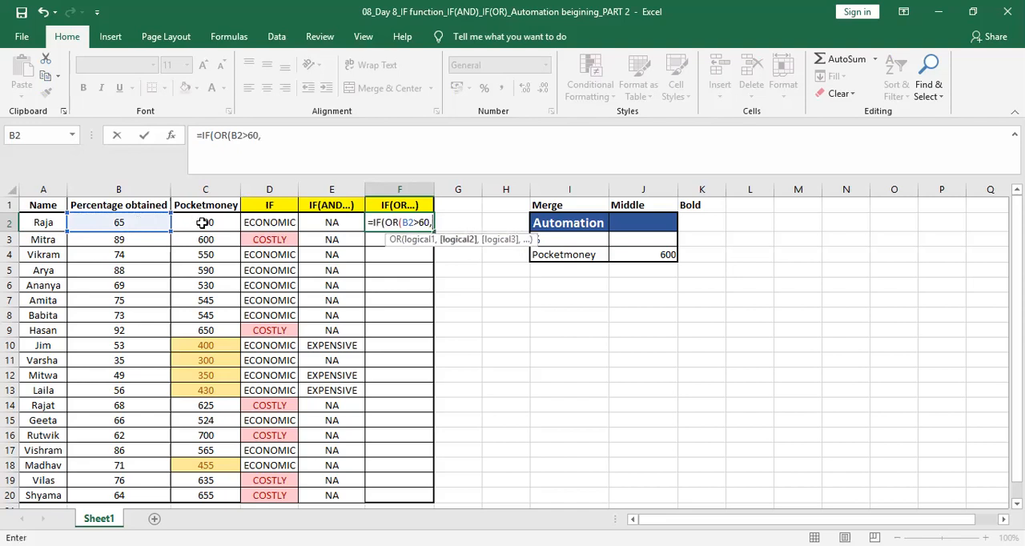
{"action": "left_click", "coordinate": [202, 223]}
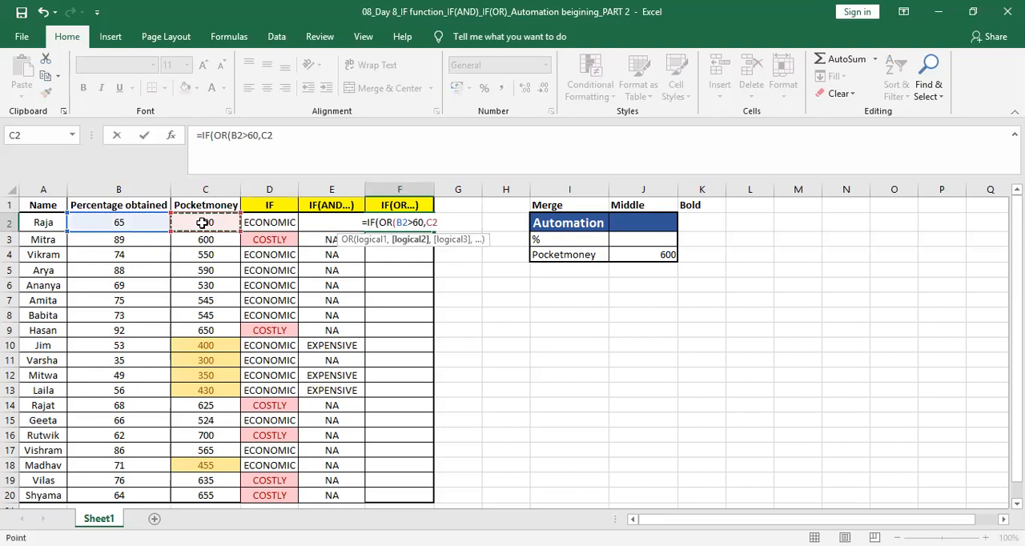
{"action": "type", "text": ">"}
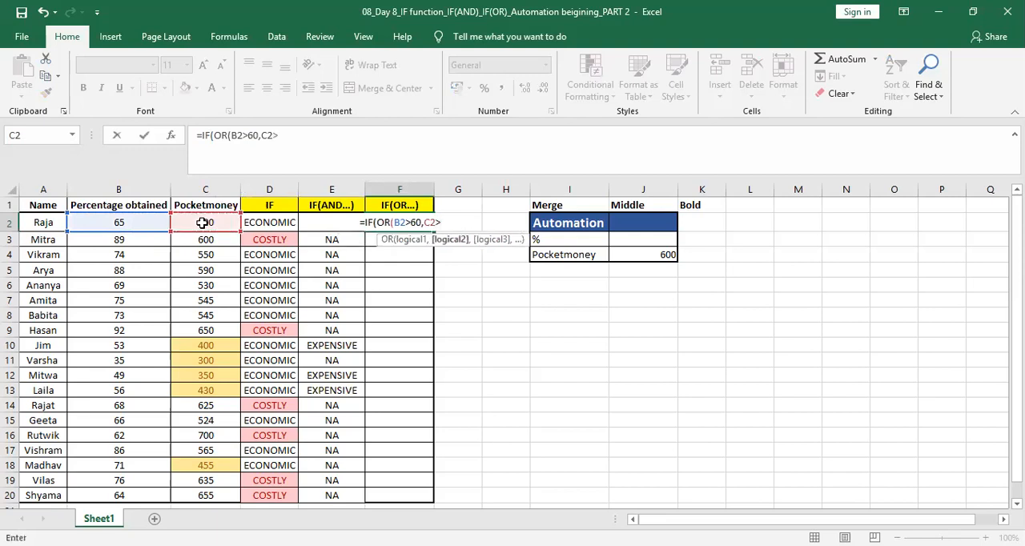
{"action": "type", "text": "450"}
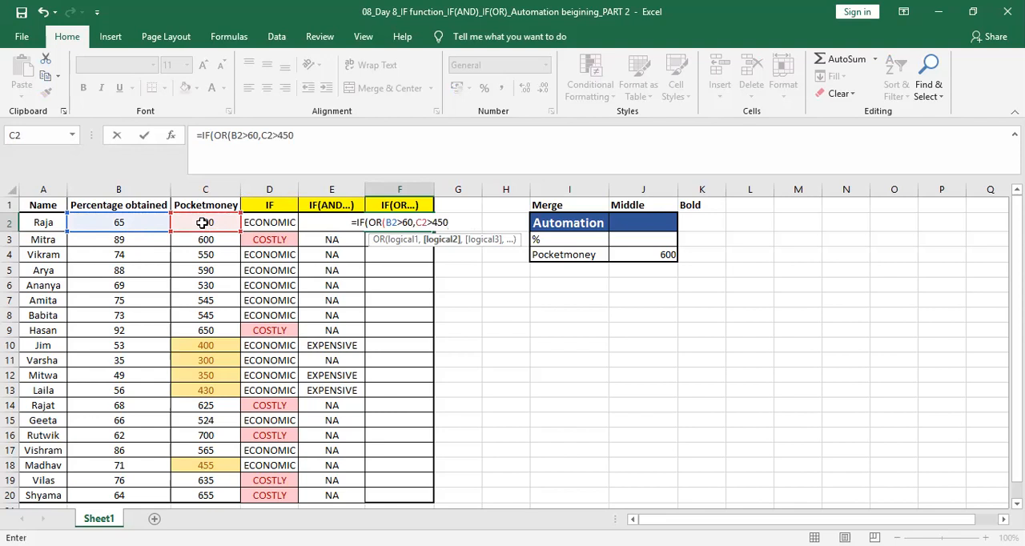
{"action": "type", "text": ")"}
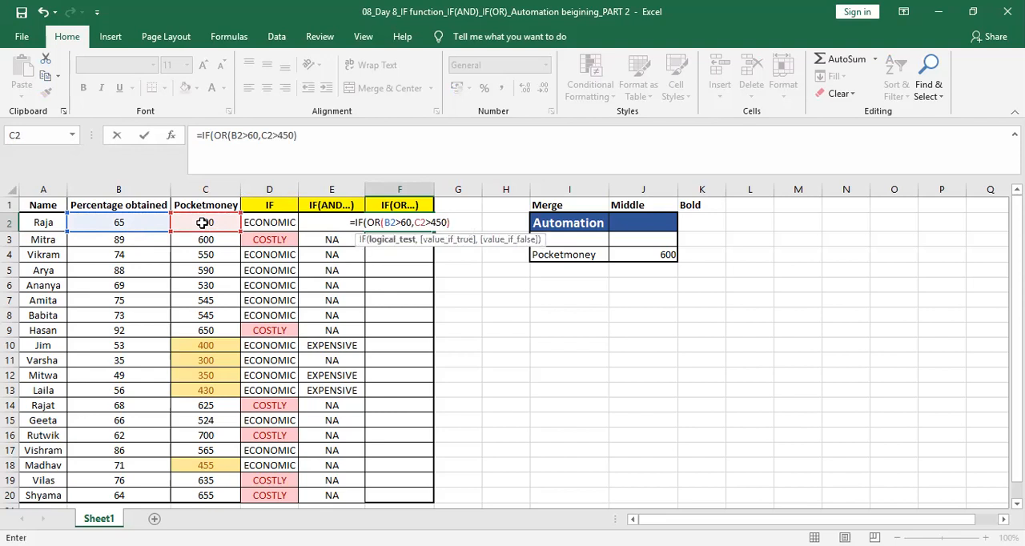
{"action": "type", "text": ","}
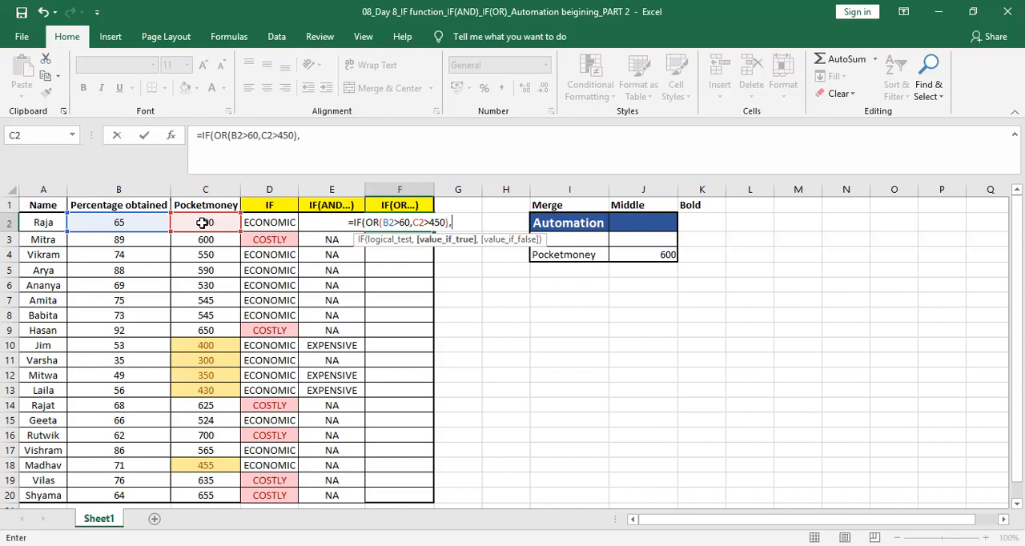
Step: Complete the F2 formula with "YES" as the true result and "NO" as the false result, and enter it
{"action": "type", "text": "Y"}
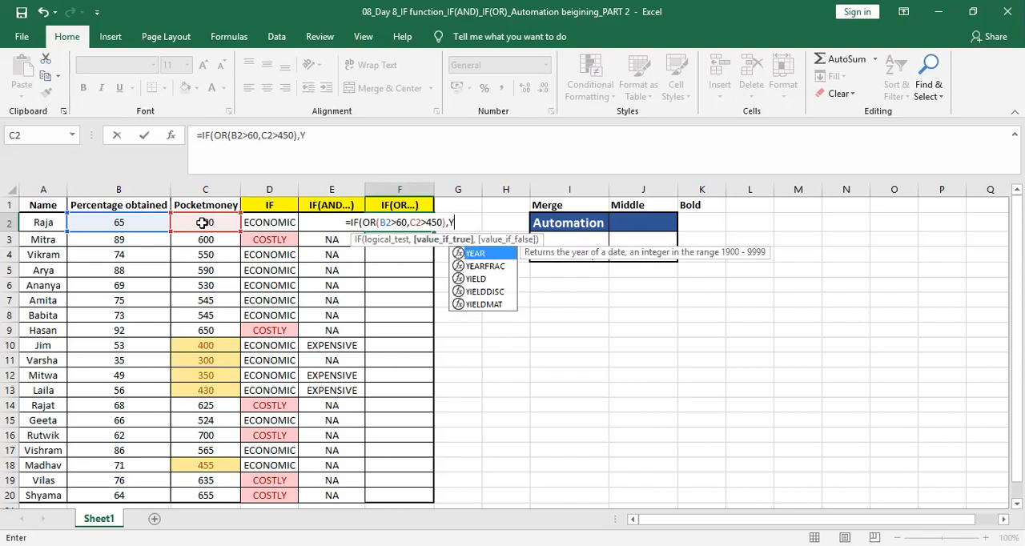
{"action": "key", "text": "BackSpace"}
{"action": "type", "text": "\"YES\","}
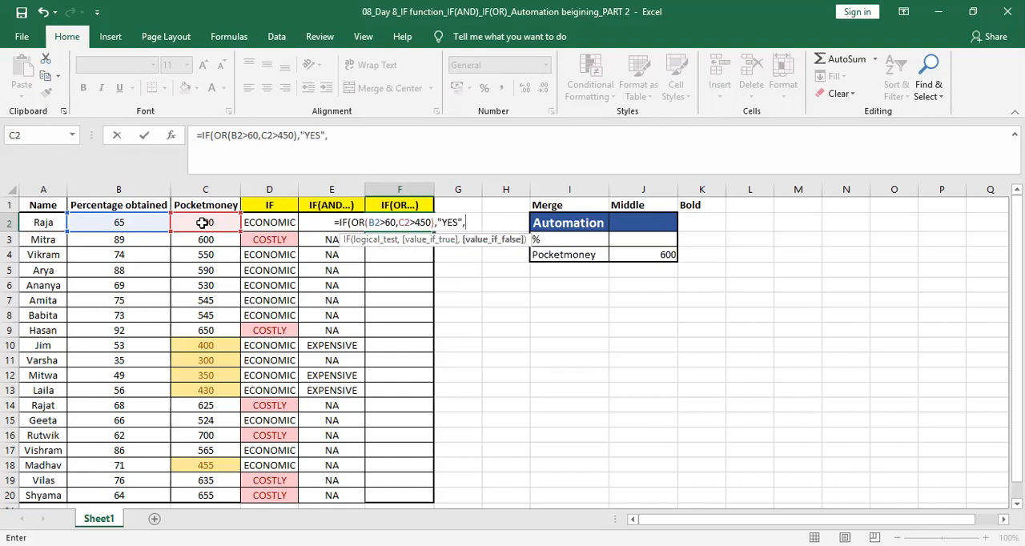
{"action": "type", "text": "\""}
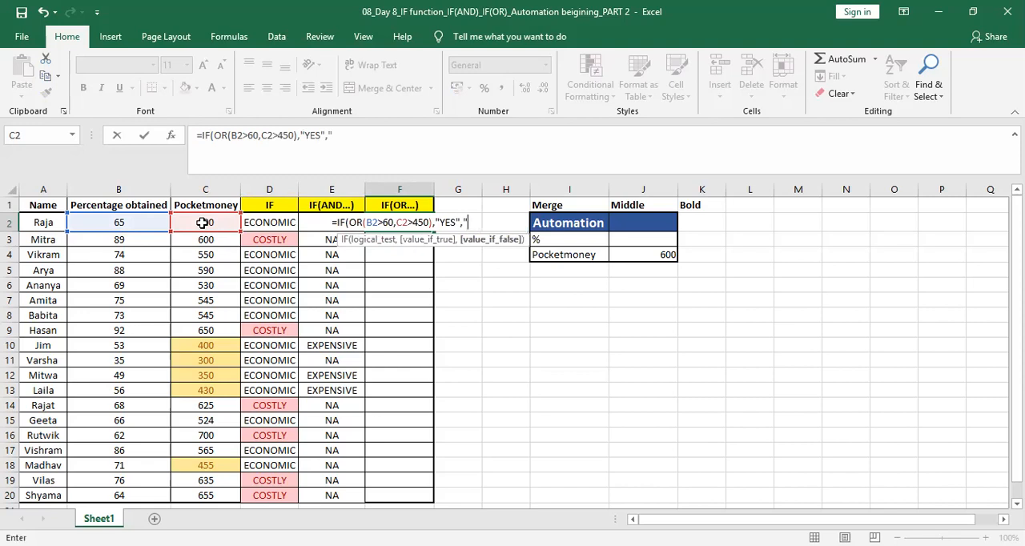
{"action": "type", "text": "NO"}
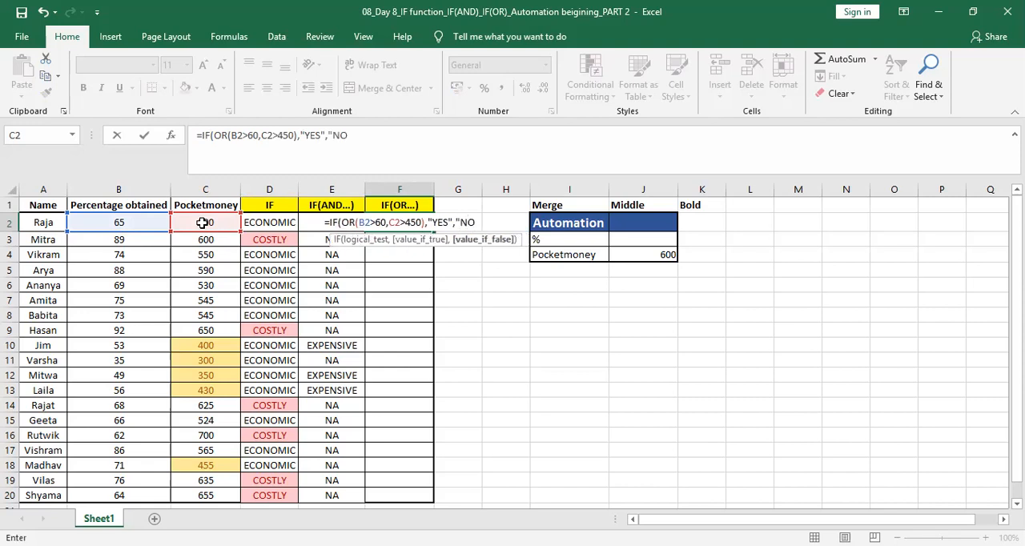
{"action": "type", "text": "\")"}
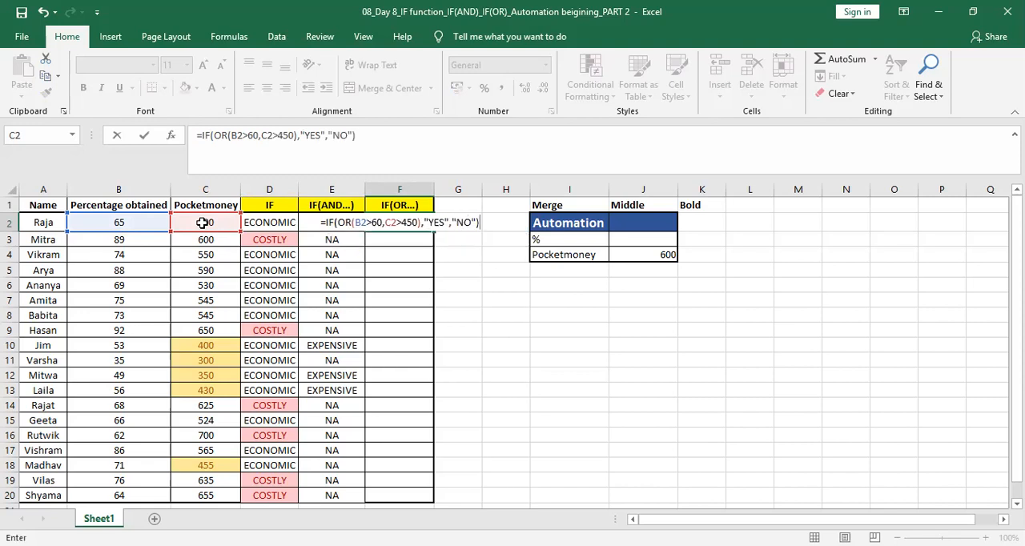
{"action": "key", "text": "Return"}
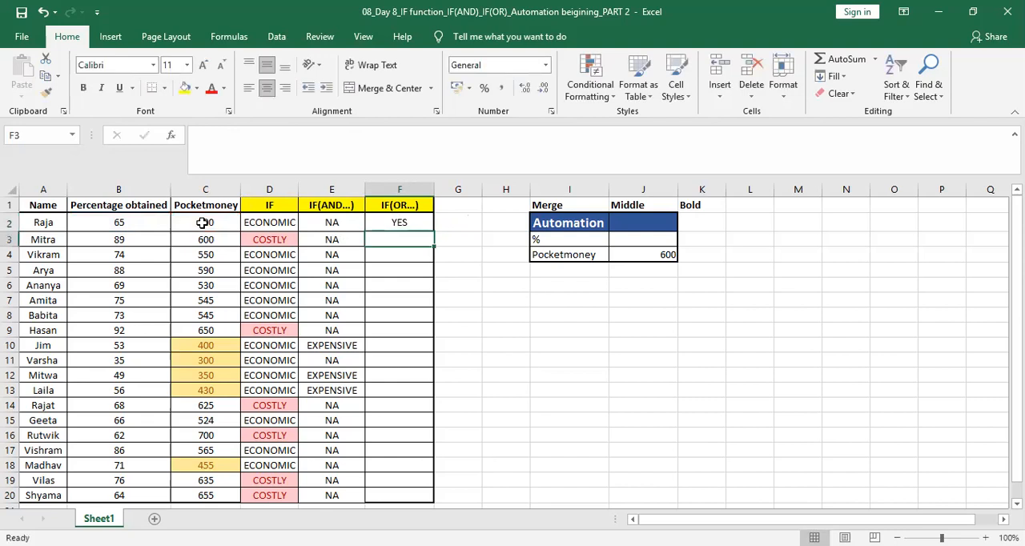
Step: Copy the F2 formula down the IF(OR...) column through row 20
{"action": "left_click", "coordinate": [400, 221]}
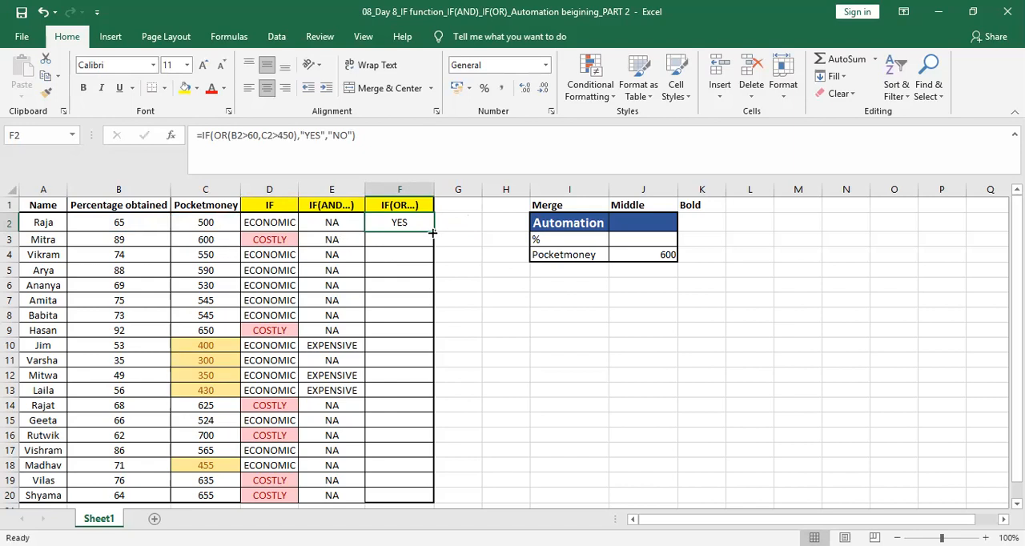
{"action": "double_click", "coordinate": [433, 231]}
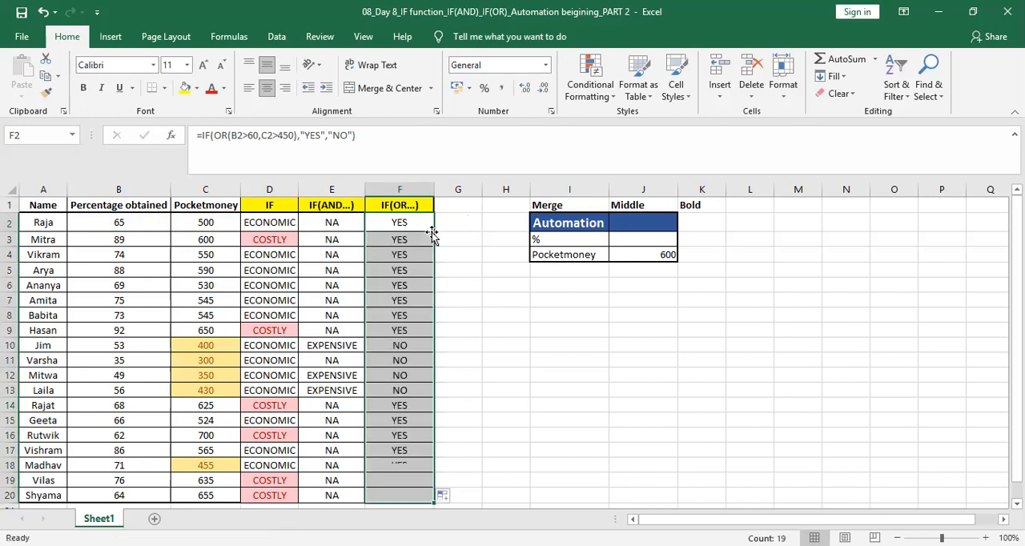
Step: Fill cells F10 to F13 with yellow
{"action": "left_click", "coordinate": [401, 360]}
{"action": "key", "text": "Up"}
{"action": "key", "text": "shift+Down"}
{"action": "key", "text": "shift+Down"}
{"action": "key", "text": "shift+Down"}
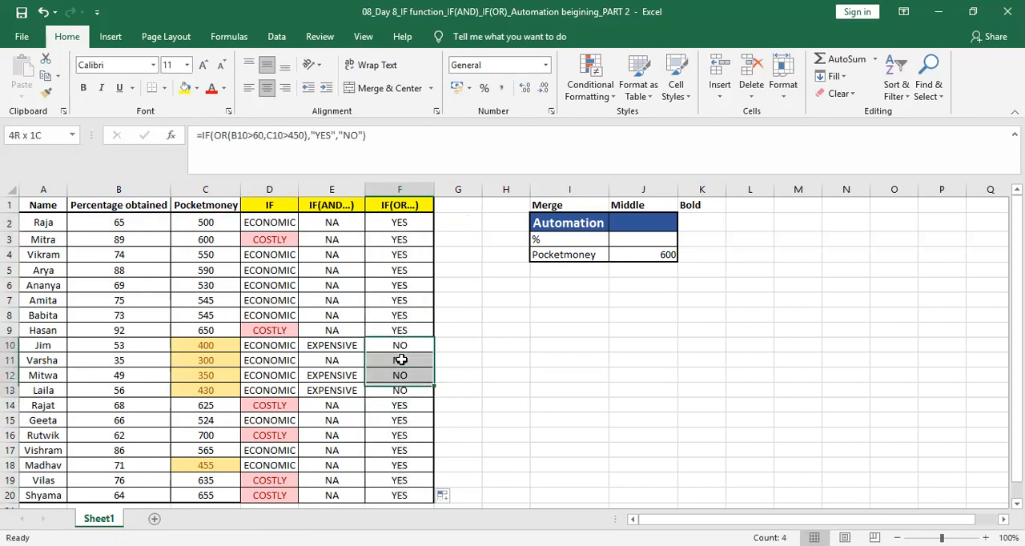
{"action": "left_click", "coordinate": [185, 87]}
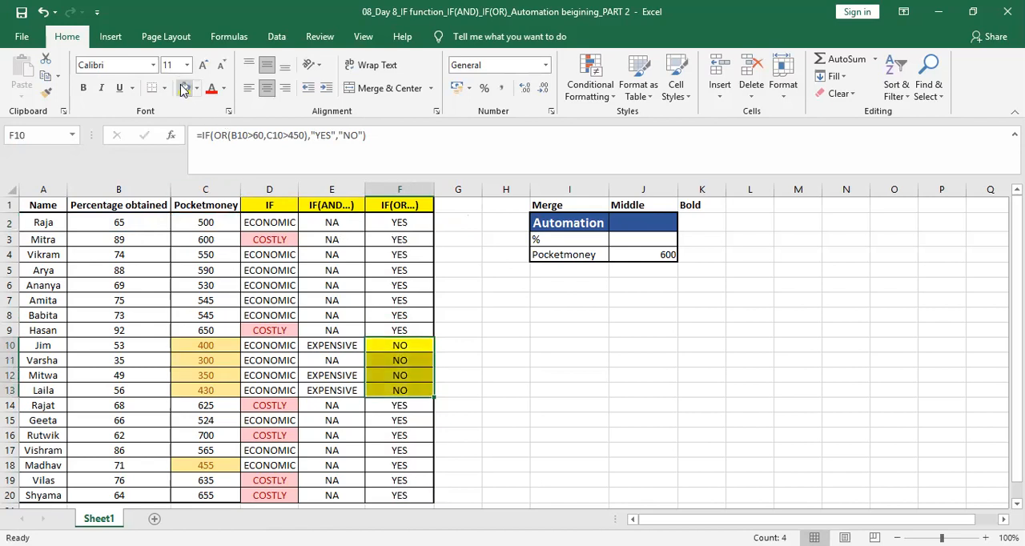
{"action": "left_click", "coordinate": [467, 345]}
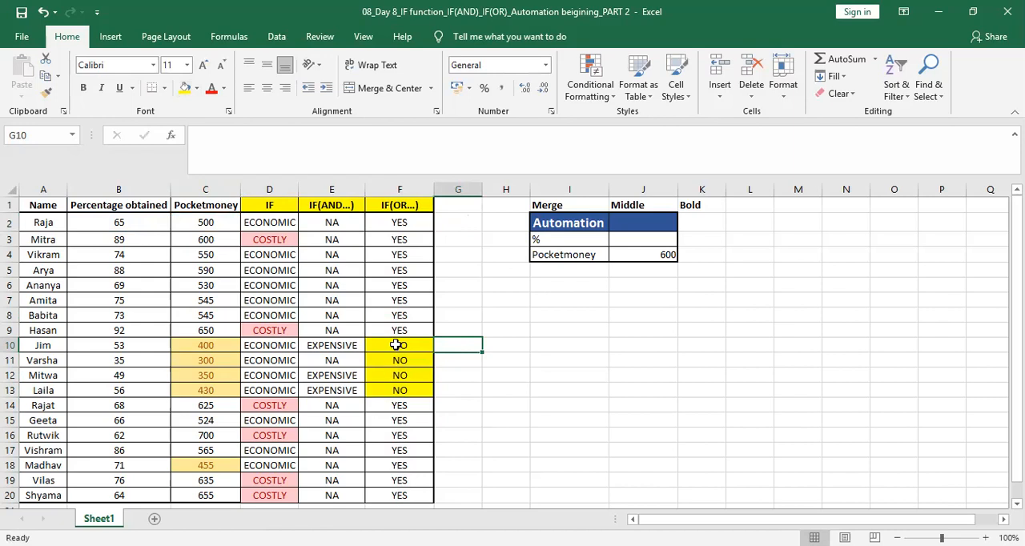
Step: Edit the E2 formula so the pocket-money condition compares C2 against the Automation cell J4
{"action": "left_click", "coordinate": [397, 224]}
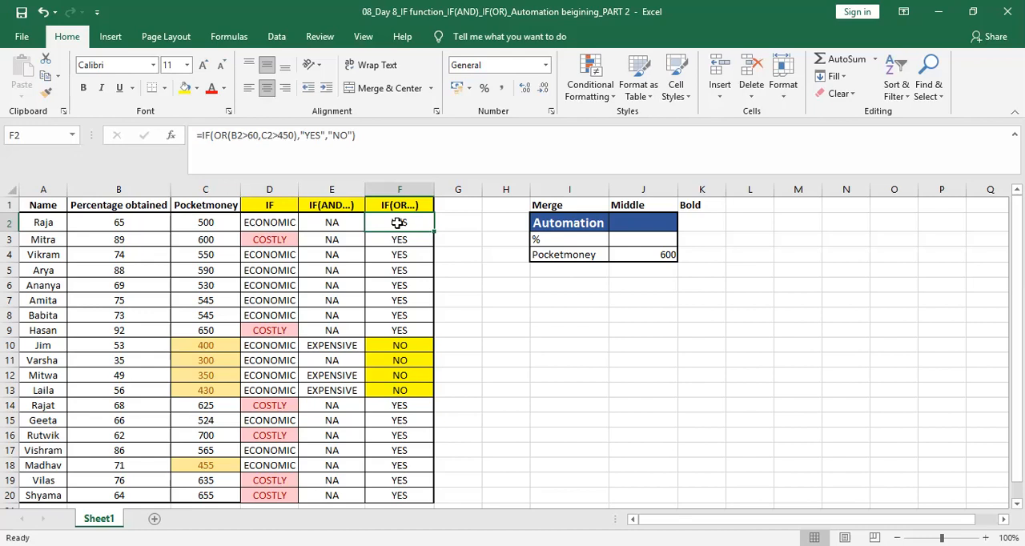
{"action": "left_click", "coordinate": [336, 225]}
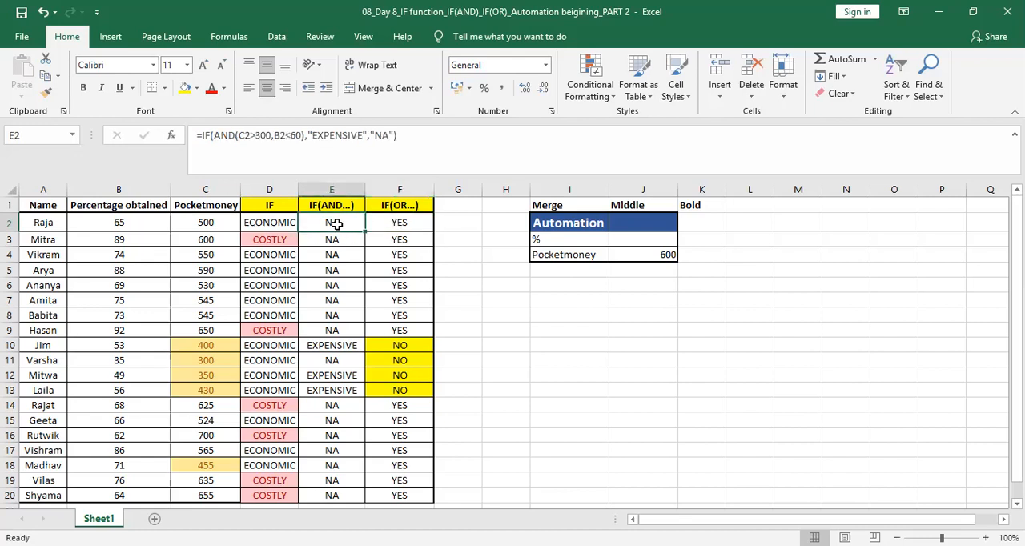
{"action": "left_click", "coordinate": [271, 135]}
{"action": "left_click_drag", "start_coordinate": [271, 135], "coordinate": [255, 135]}
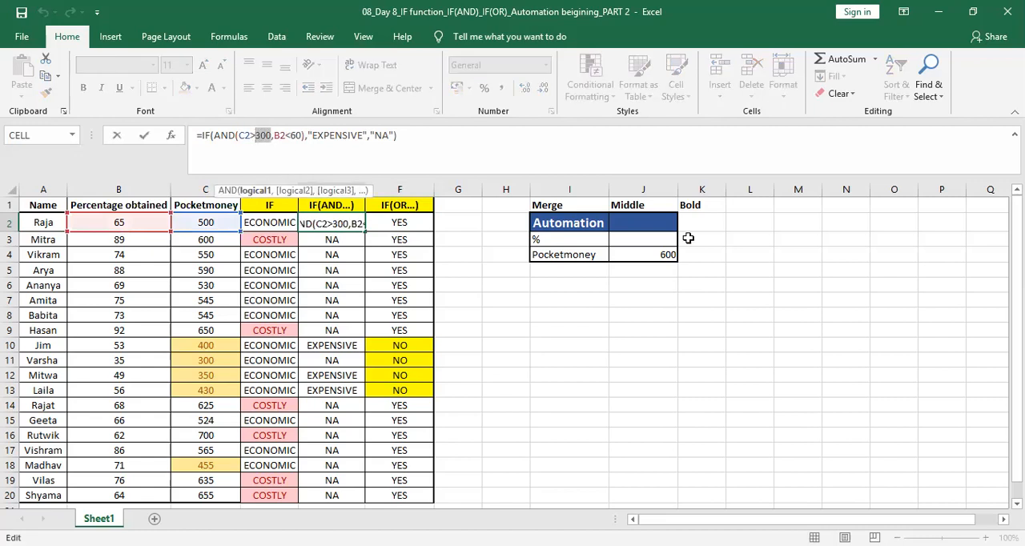
{"action": "left_click", "coordinate": [637, 253]}
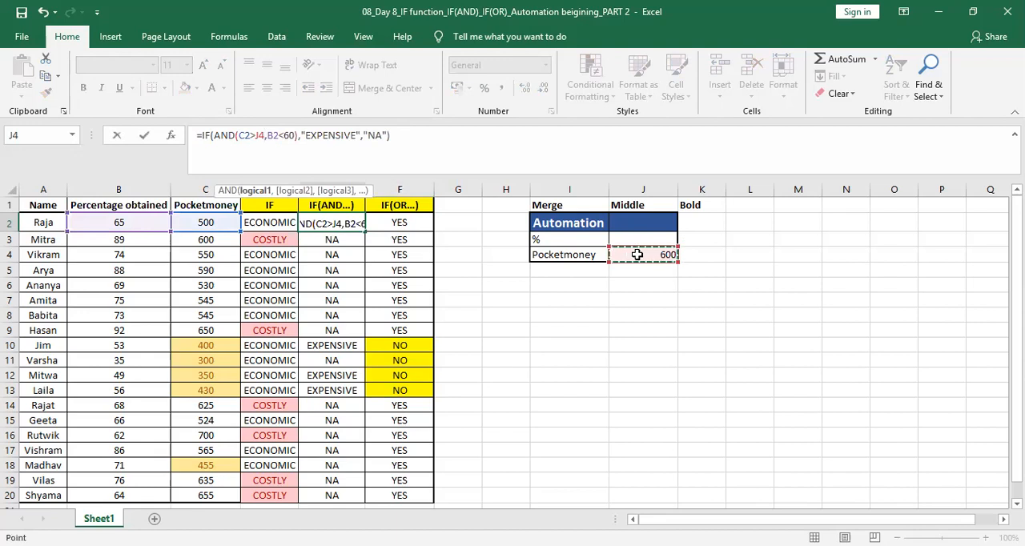
{"action": "key", "text": "Right"}
{"action": "key", "text": "Right"}
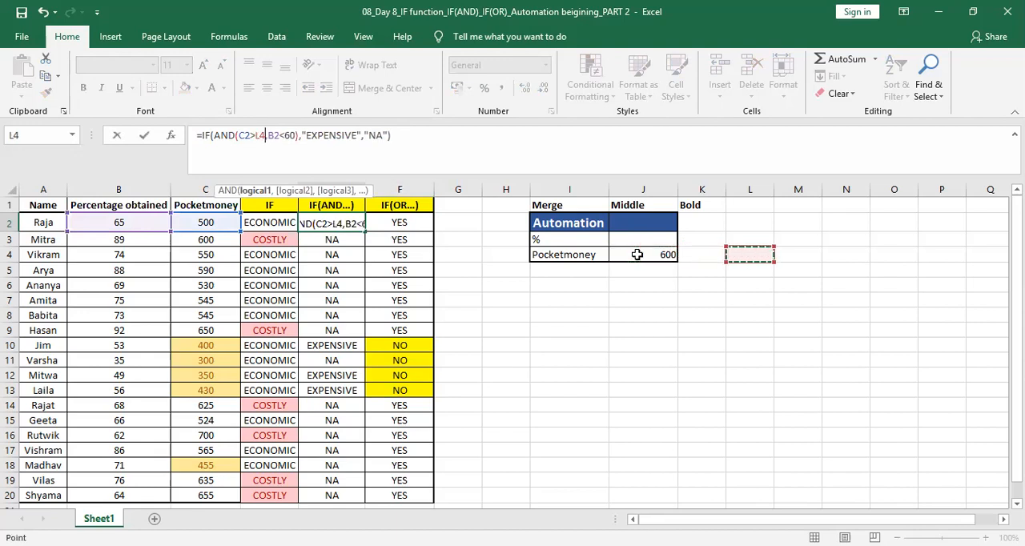
{"action": "key", "text": "Left"}
{"action": "key", "text": "Left"}
{"action": "key", "text": "Left"}
{"action": "key", "text": "Right"}
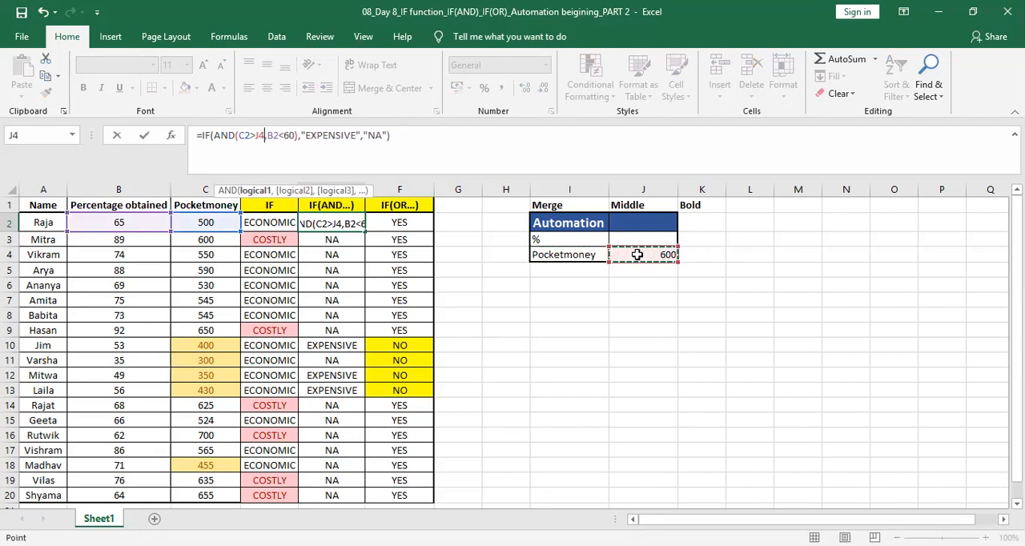
Step: Edit the E2 formula so the percentage condition compares B2 against the Automation cell J3 instead of 60
{"action": "left_click", "coordinate": [293, 136]}
{"action": "key", "text": "BackSpace"}
{"action": "key", "text": "BackSpace"}
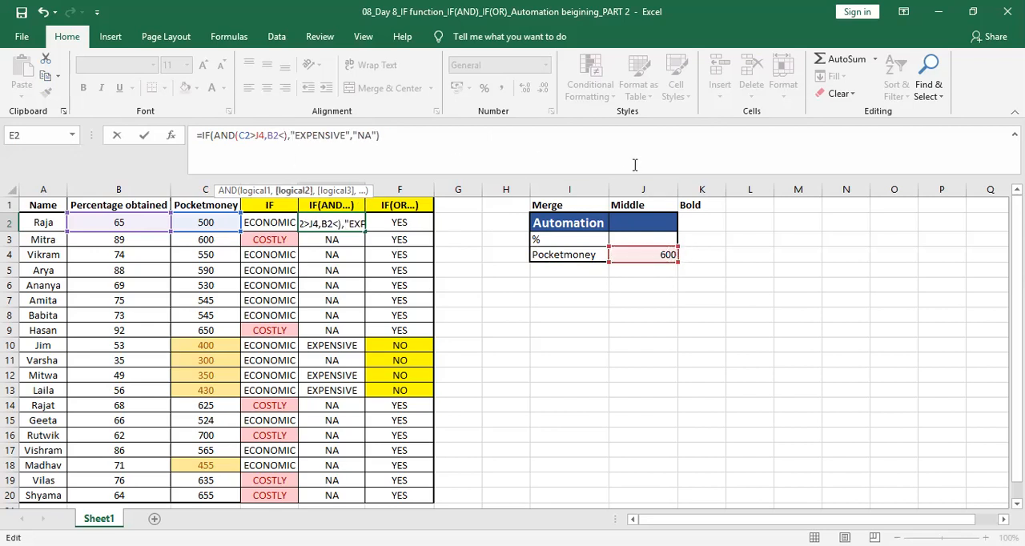
{"action": "left_click", "coordinate": [647, 239]}
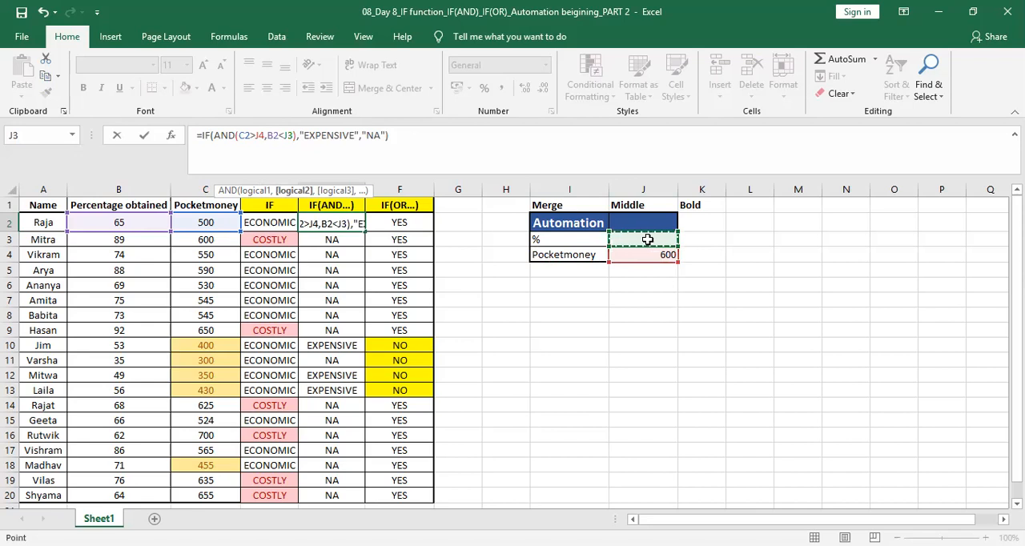
{"action": "key", "text": "Return"}
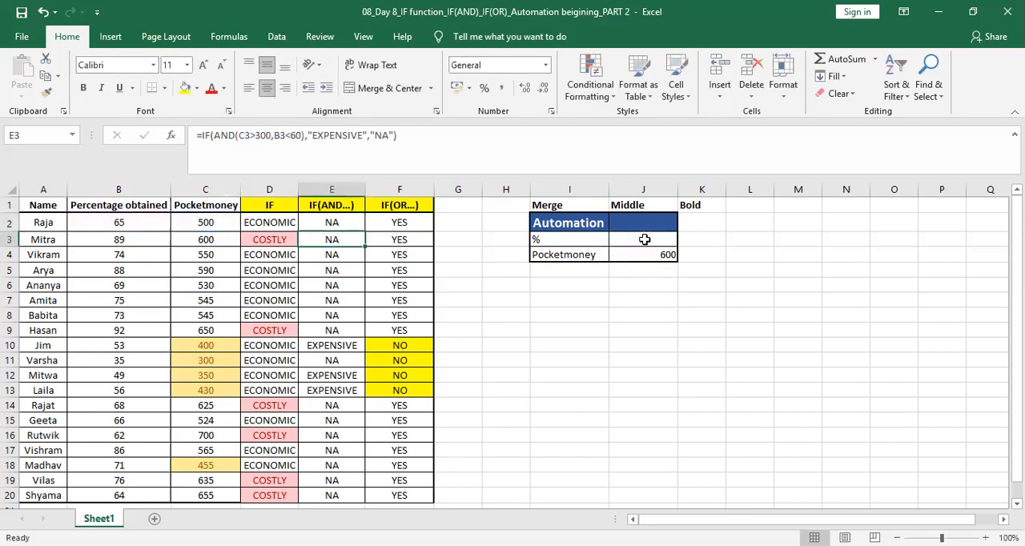
Step: Enter 40 as the percentage threshold in the Automation % cell J3
{"action": "left_click", "coordinate": [637, 240]}
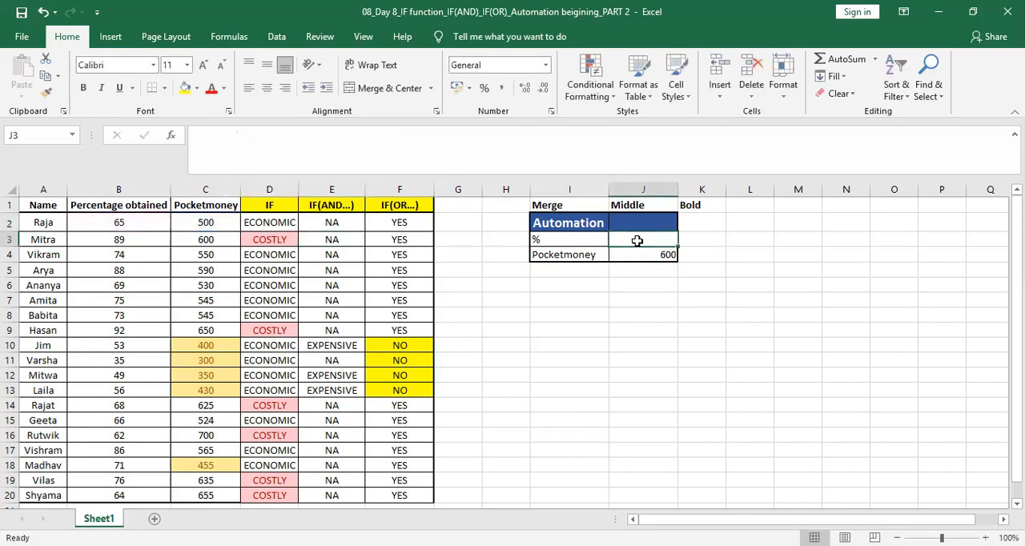
{"action": "type", "text": "2"}
{"action": "key", "text": "BackSpace"}
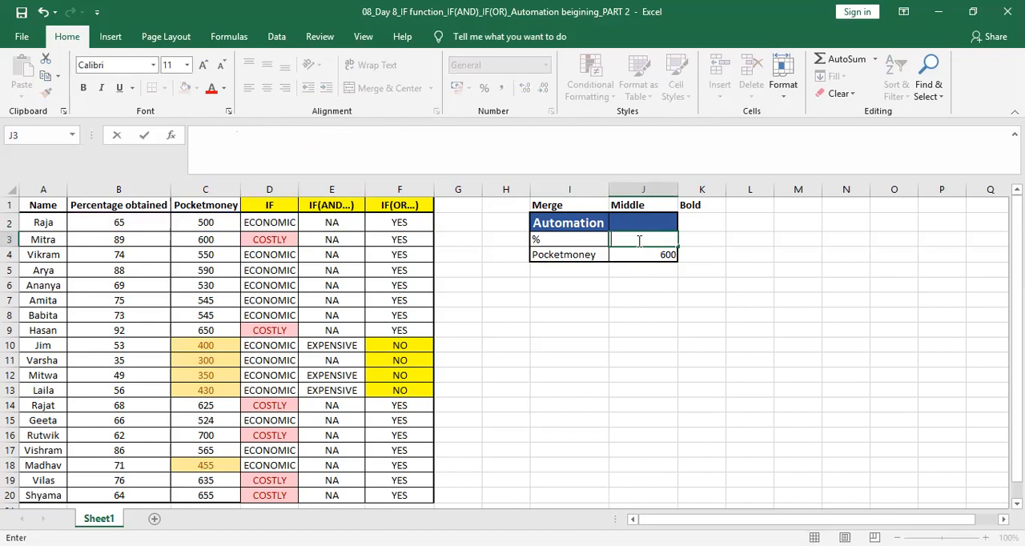
{"action": "type", "text": "40"}
{"action": "key", "text": "Return"}
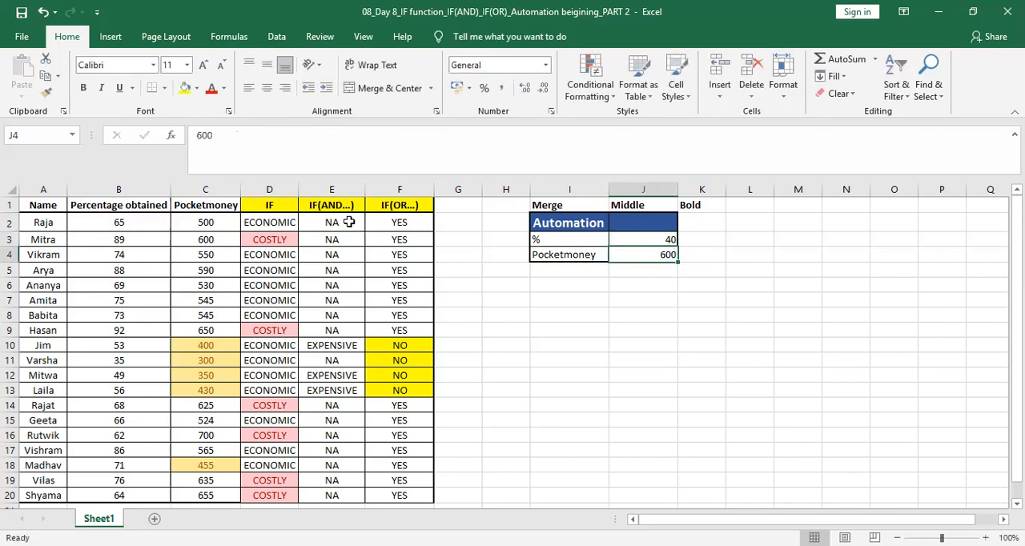
Step: Copy the E2 IF(AND) formula down the column through row 20
{"action": "left_click", "coordinate": [349, 222]}
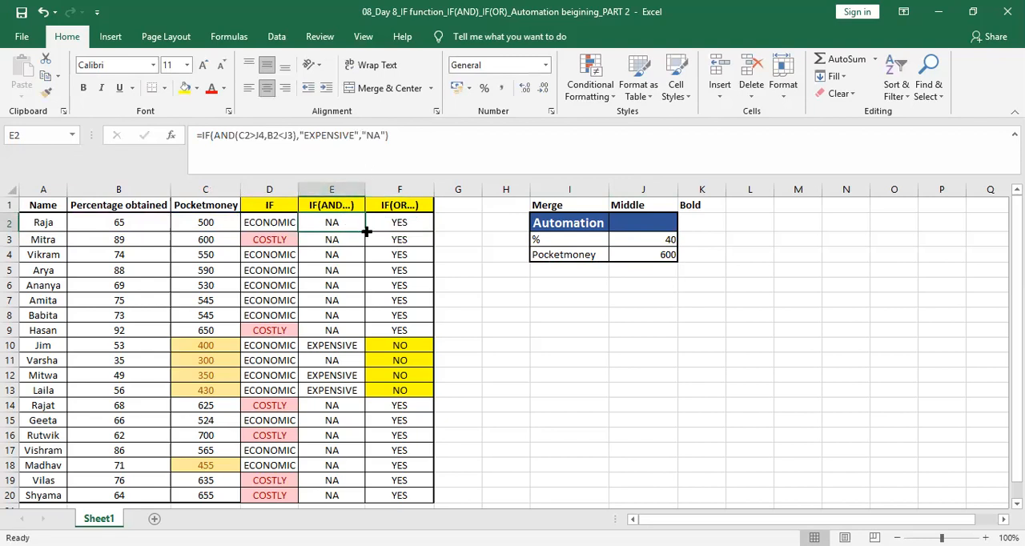
{"action": "double_click", "coordinate": [365, 230]}
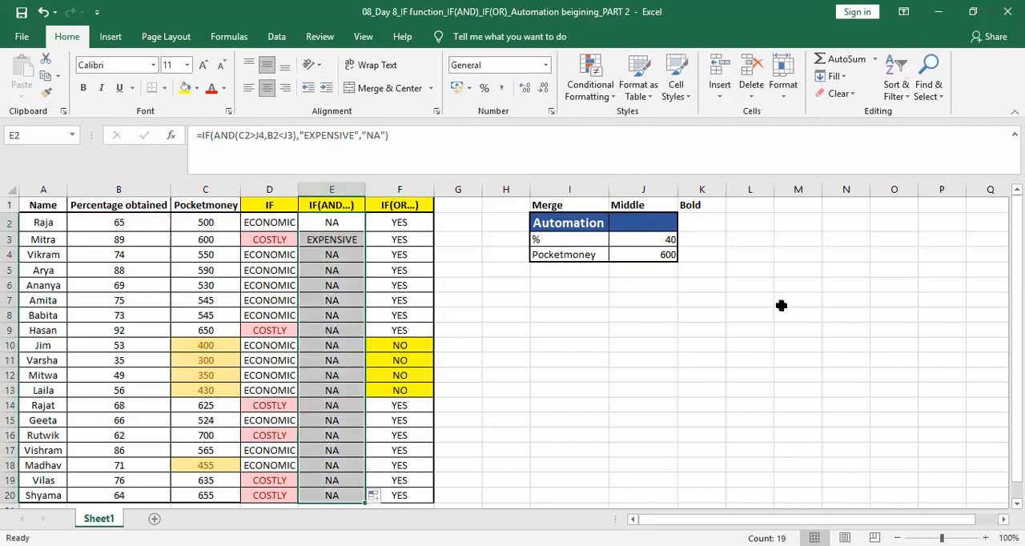
{"action": "left_click", "coordinate": [349, 240]}
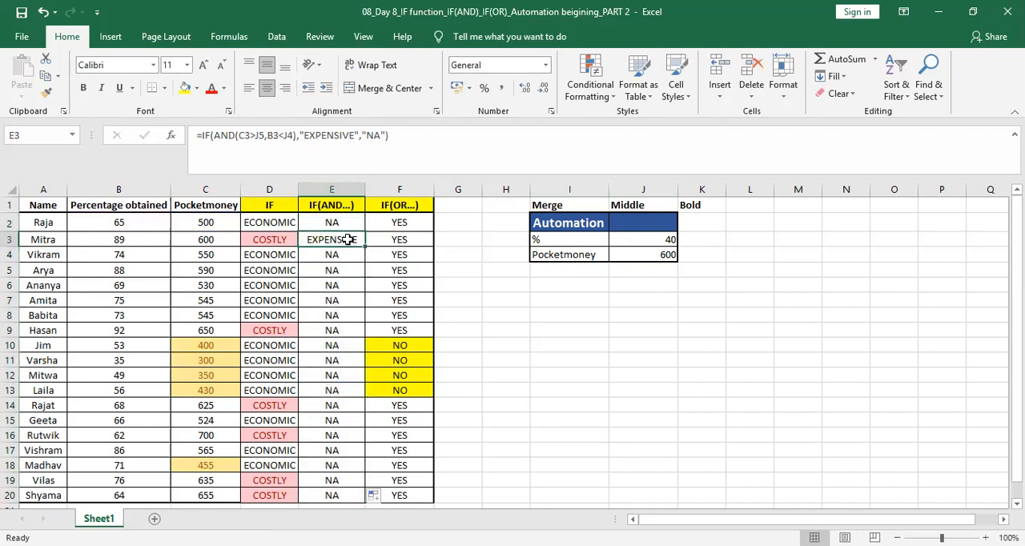
Step: Fill the Automation input cells I3 to J4 with a light orange colour
{"action": "left_click", "coordinate": [657, 242]}
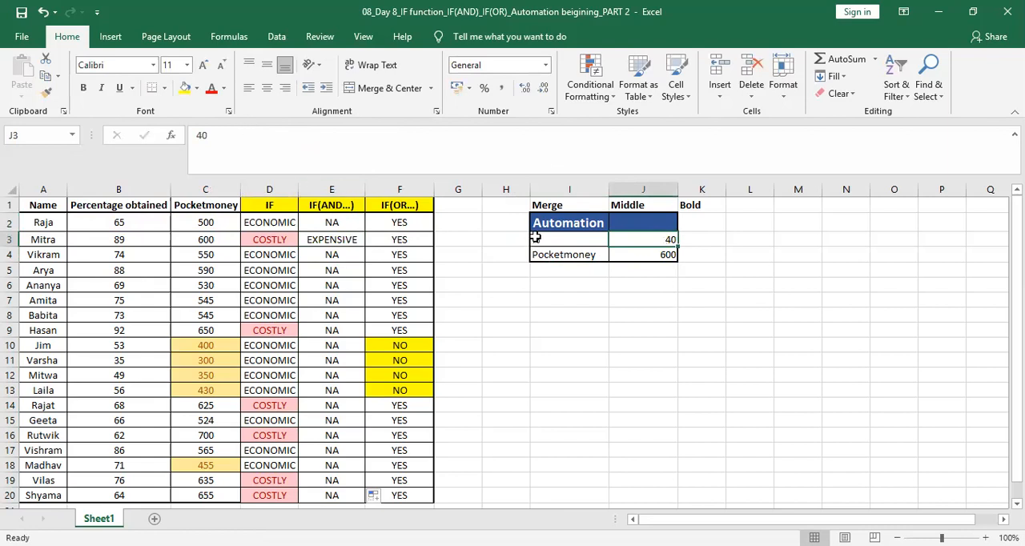
{"action": "left_click_drag", "start_coordinate": [551, 222], "coordinate": [659, 255]}
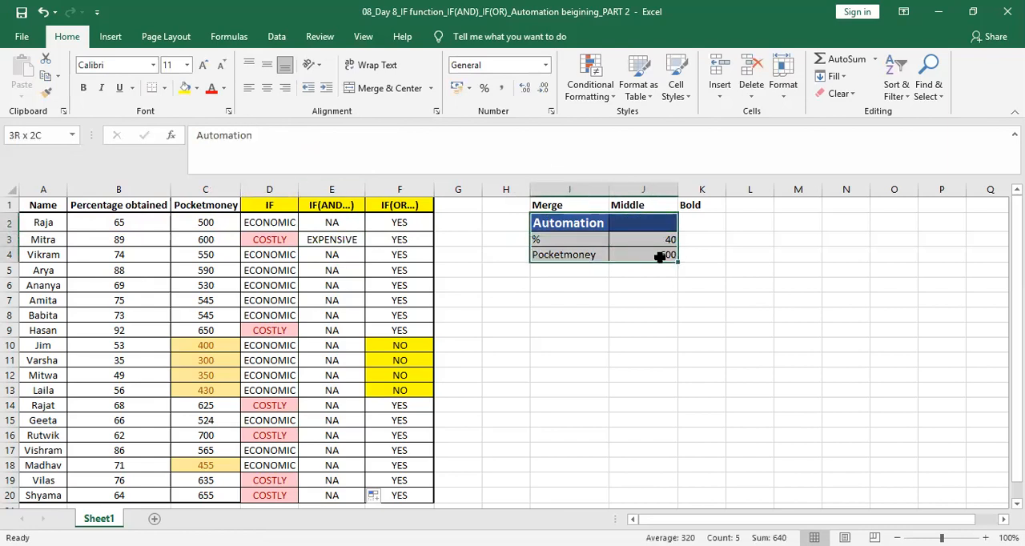
{"action": "double_click", "coordinate": [545, 237]}
{"action": "left_click", "coordinate": [619, 301]}
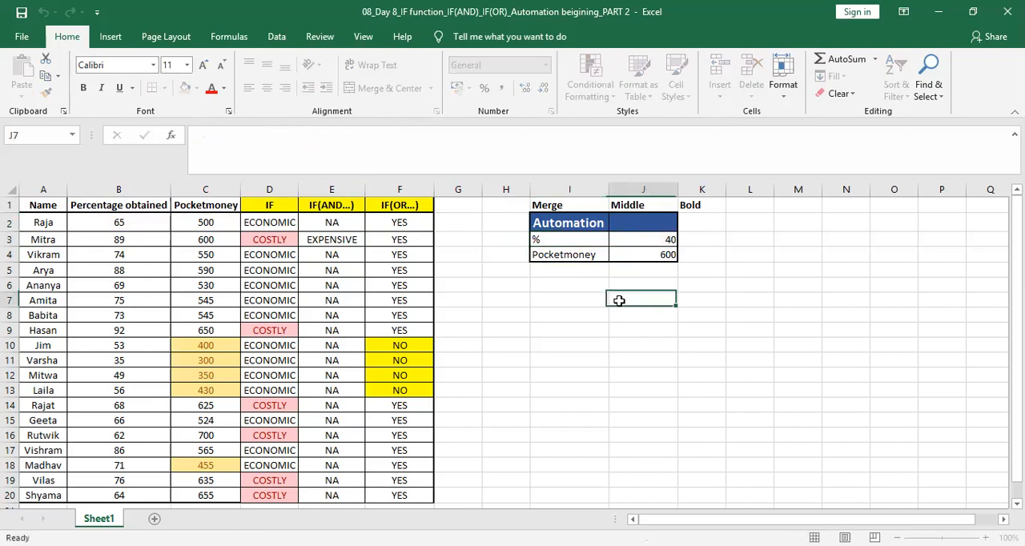
{"action": "left_click_drag", "start_coordinate": [564, 239], "coordinate": [657, 255]}
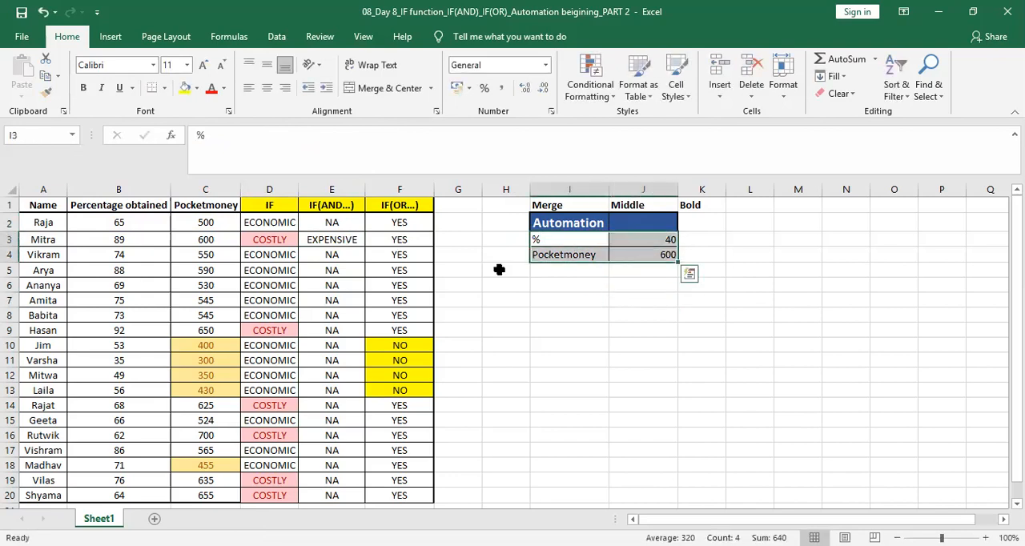
{"action": "left_click", "coordinate": [196, 88]}
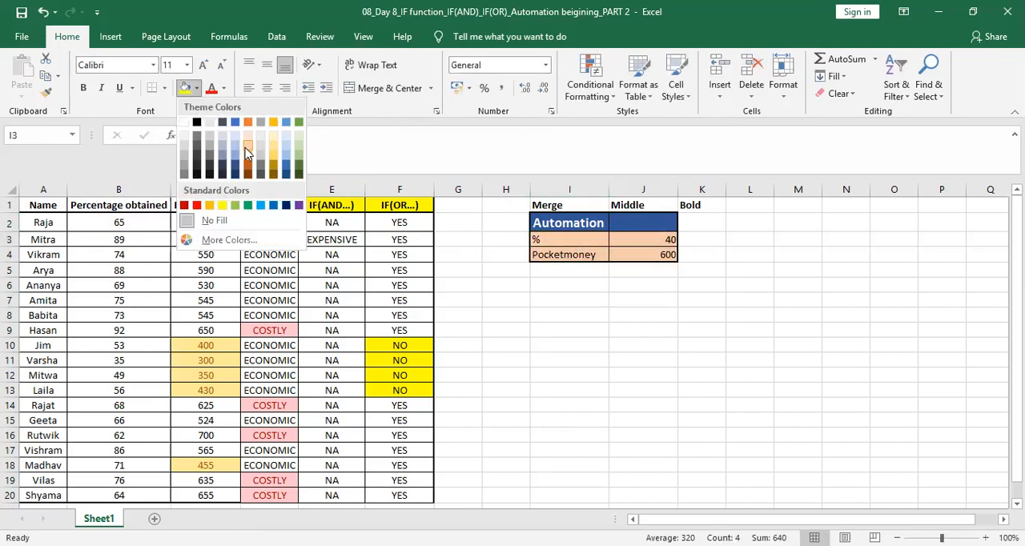
{"action": "left_click", "coordinate": [246, 147]}
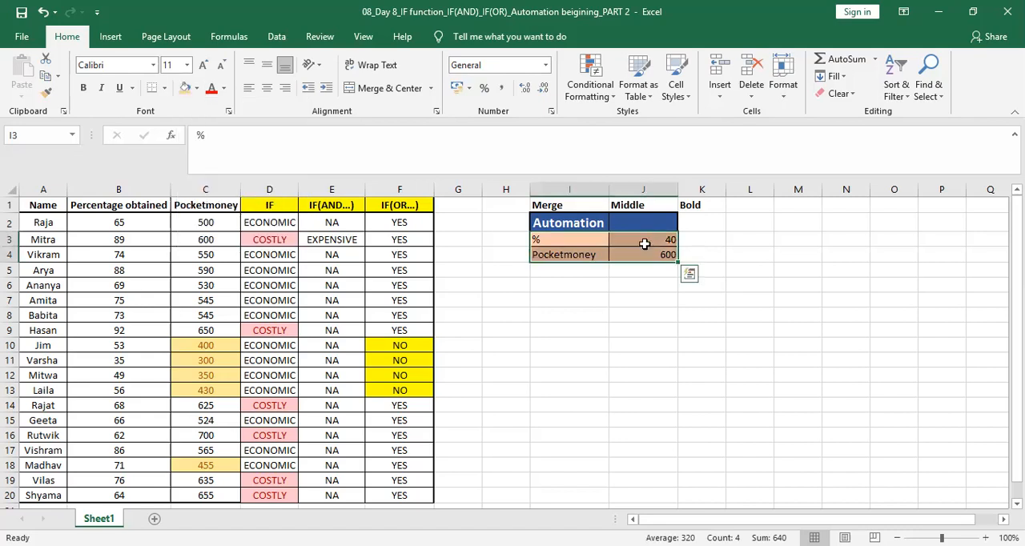
Step: Set the percentage threshold to 56 and the pocket money threshold to 250
{"action": "left_click", "coordinate": [645, 244]}
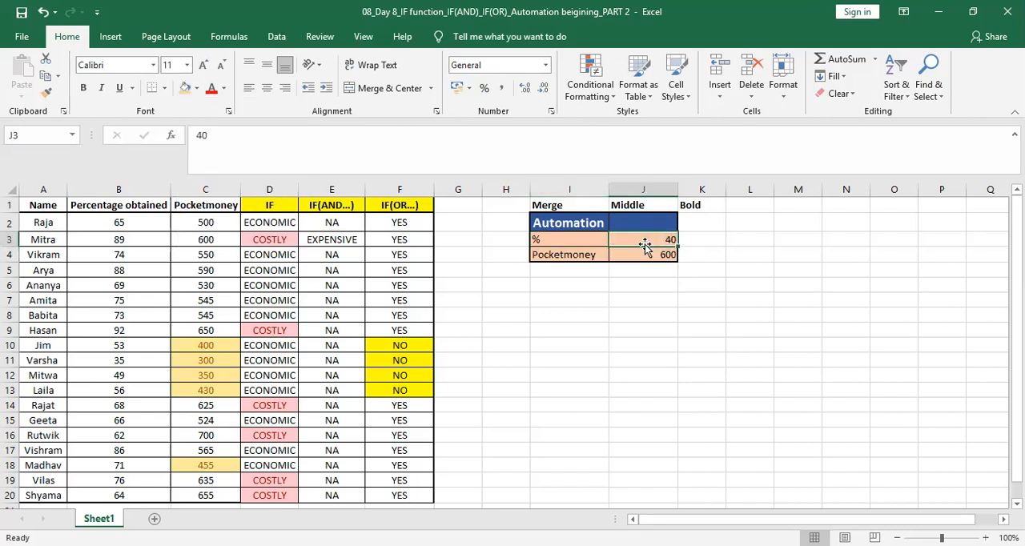
{"action": "type", "text": "56"}
{"action": "key", "text": "Return"}
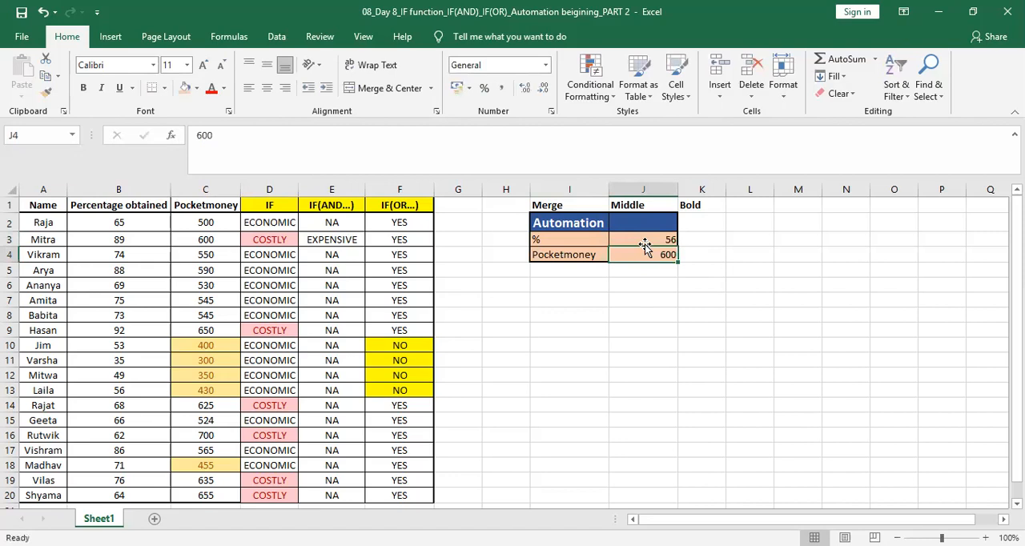
{"action": "type", "text": "250"}
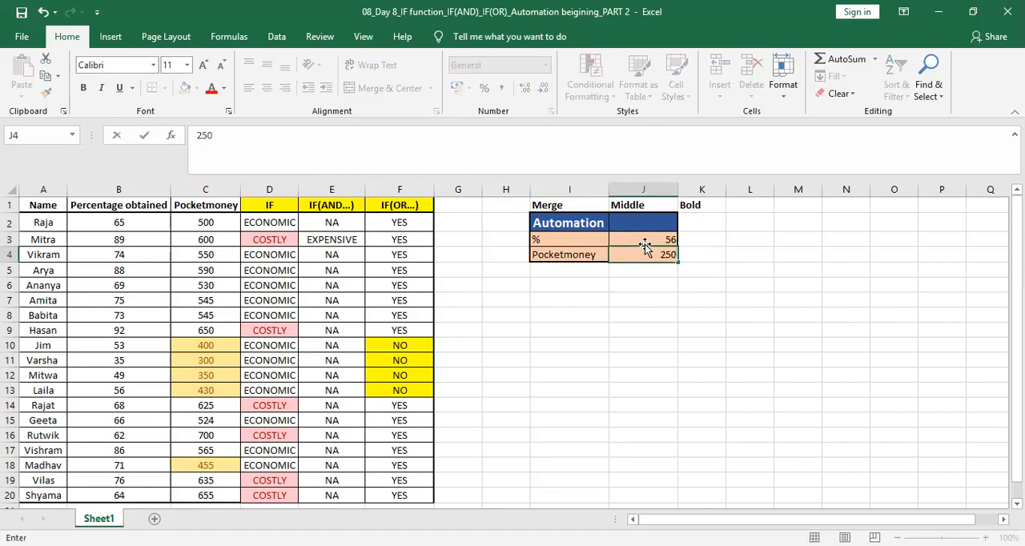
{"action": "key", "text": "Return"}
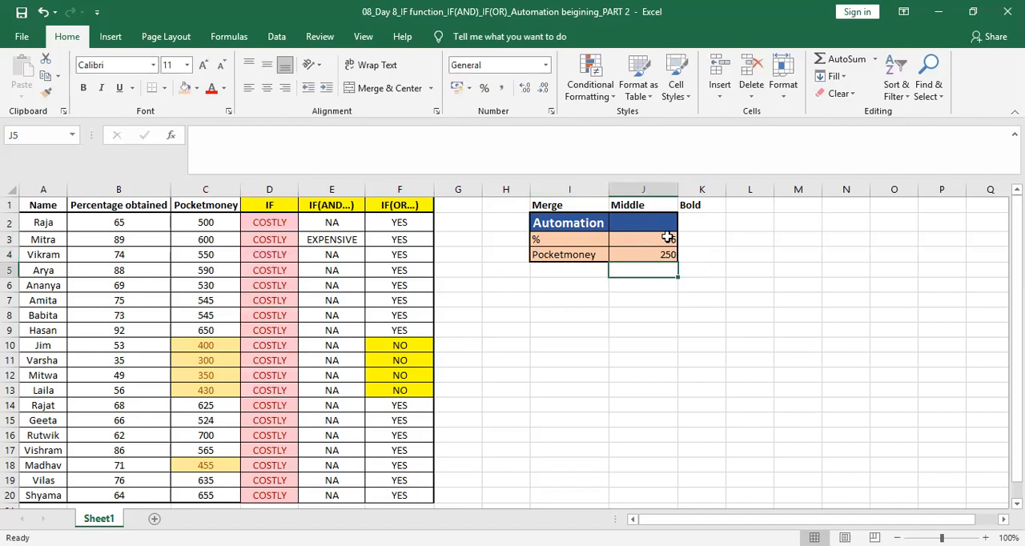
Step: Change the percentage threshold to 80 and the pocket money threshold to 300
{"action": "left_click", "coordinate": [657, 237]}
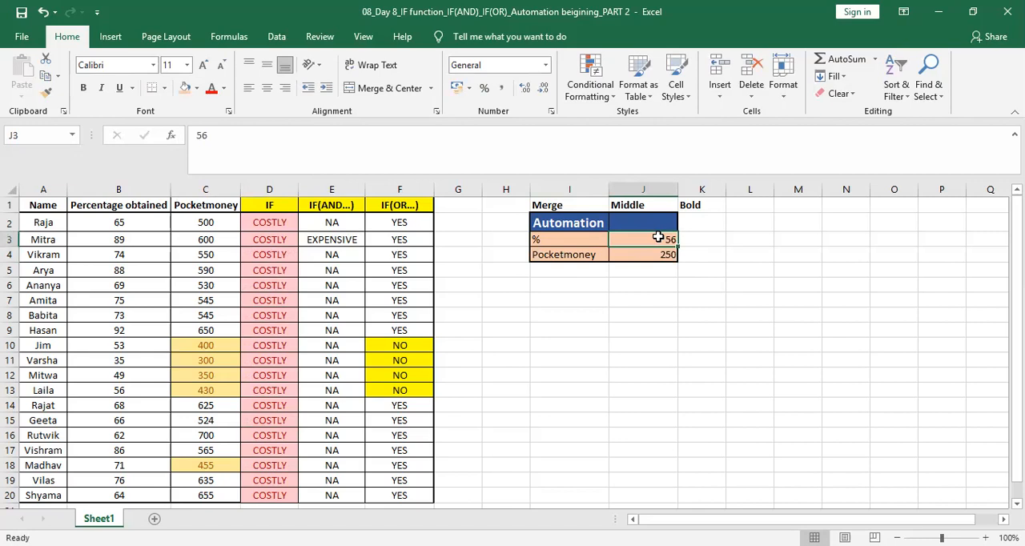
{"action": "left_click", "coordinate": [654, 256]}
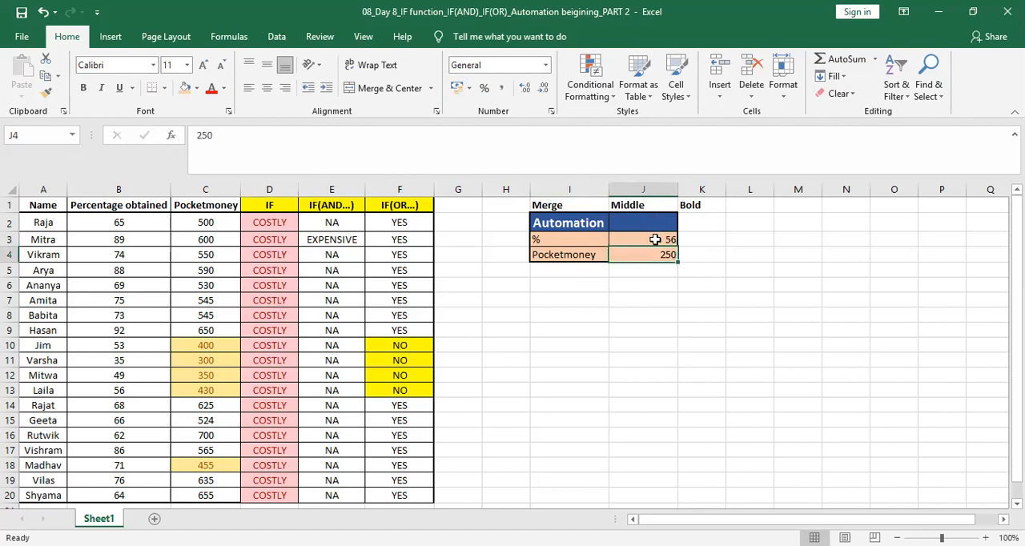
{"action": "left_click", "coordinate": [655, 240]}
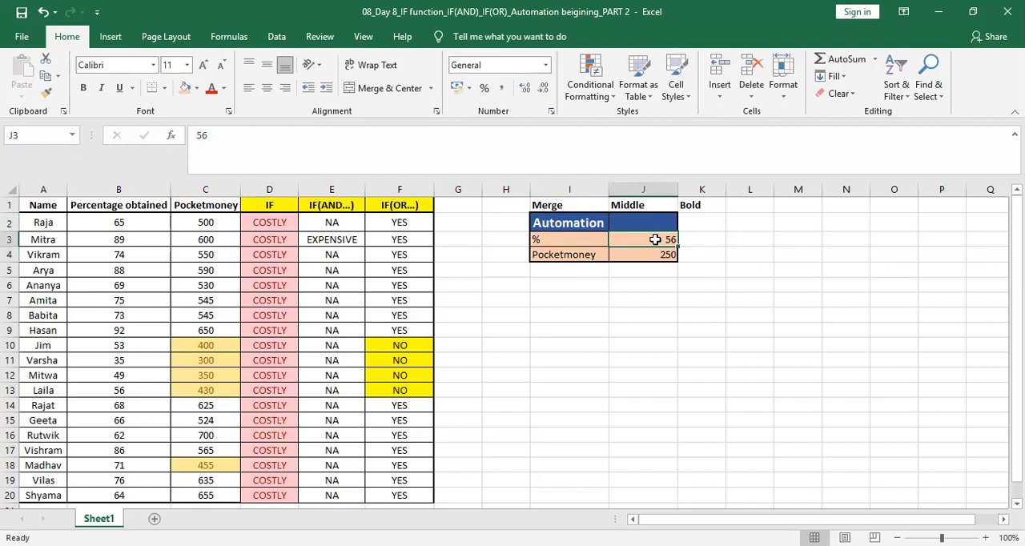
{"action": "type", "text": "40"}
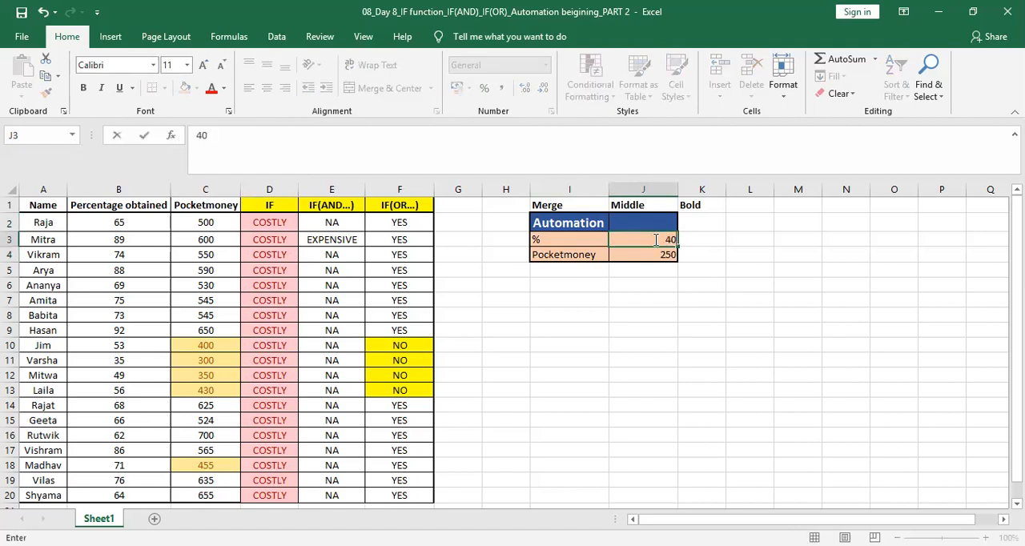
{"action": "key", "text": "BackSpace"}
{"action": "key", "text": "BackSpace"}
{"action": "type", "text": "80"}
{"action": "key", "text": "Return"}
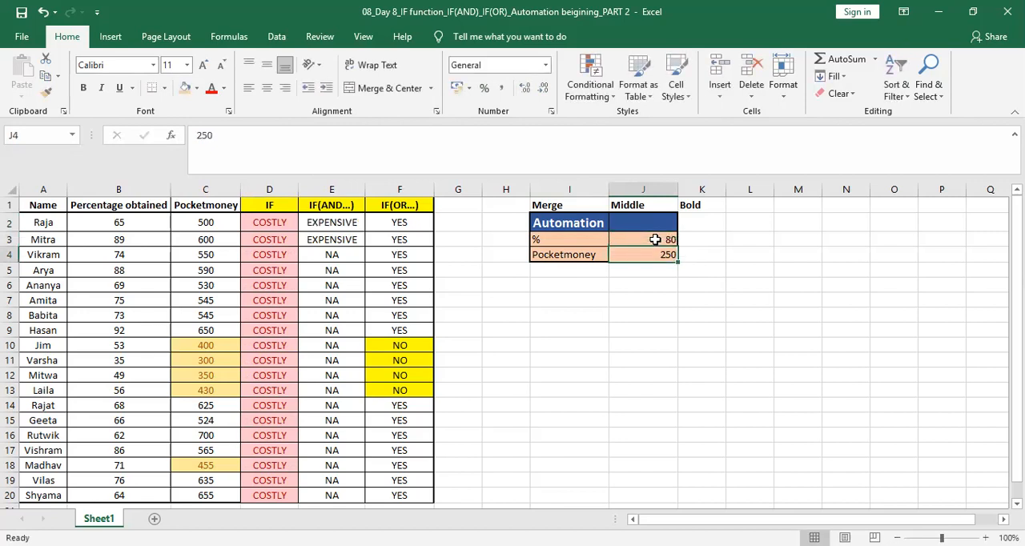
{"action": "type", "text": "300"}
{"action": "key", "text": "Return"}
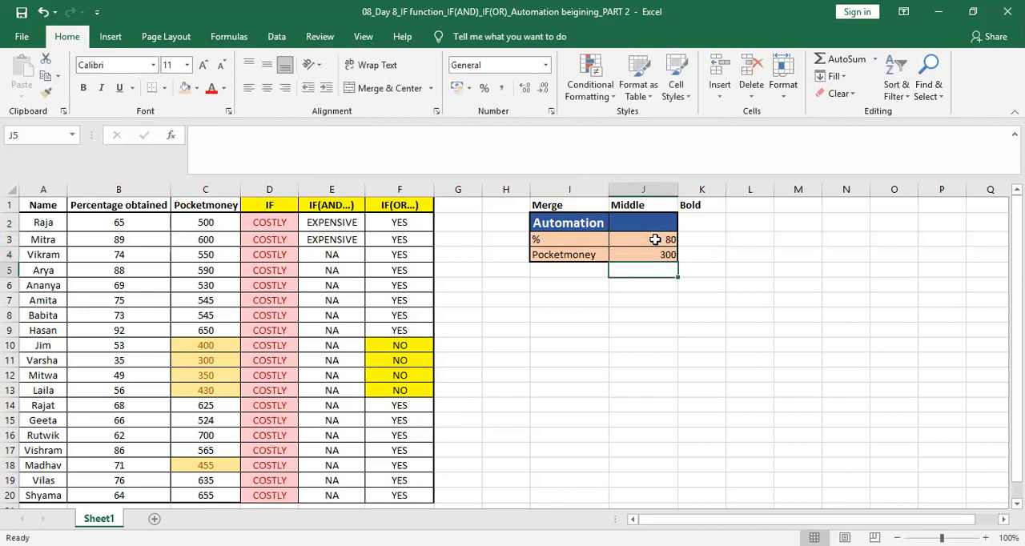
Step: Highlight the IF(AND) column cells E2 to E20 containing the text EXPENSIVE with conditional formatting
{"action": "left_click", "coordinate": [326, 222]}
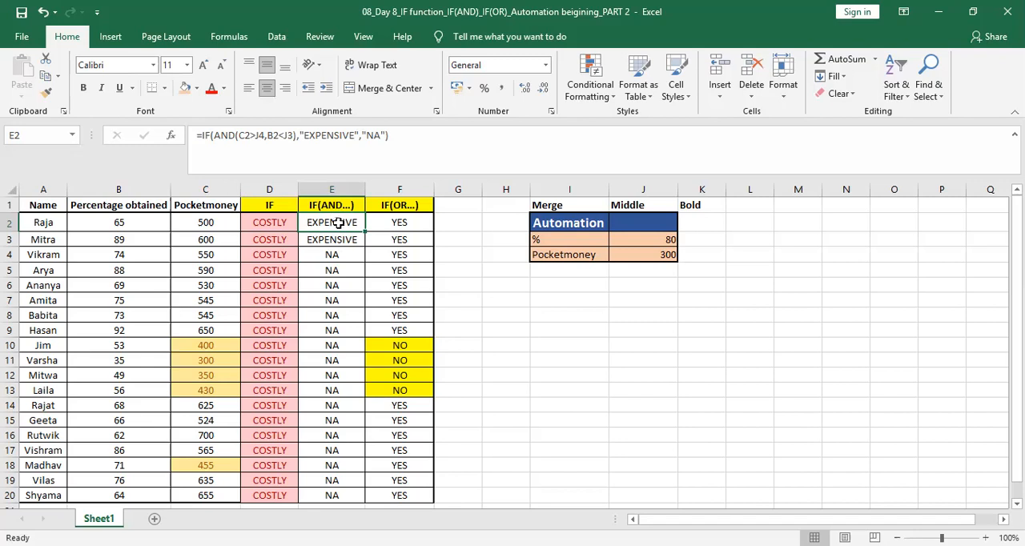
{"action": "left_click_drag", "start_coordinate": [331, 222], "coordinate": [331, 464]}
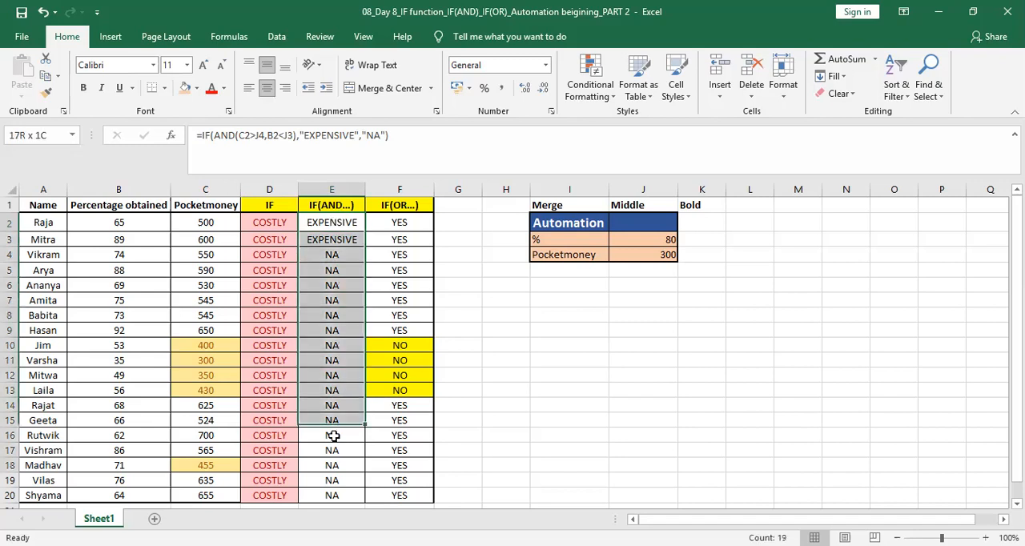
{"action": "scroll", "coordinate": [349, 353], "scroll_direction": "down", "scroll_amount": 3}
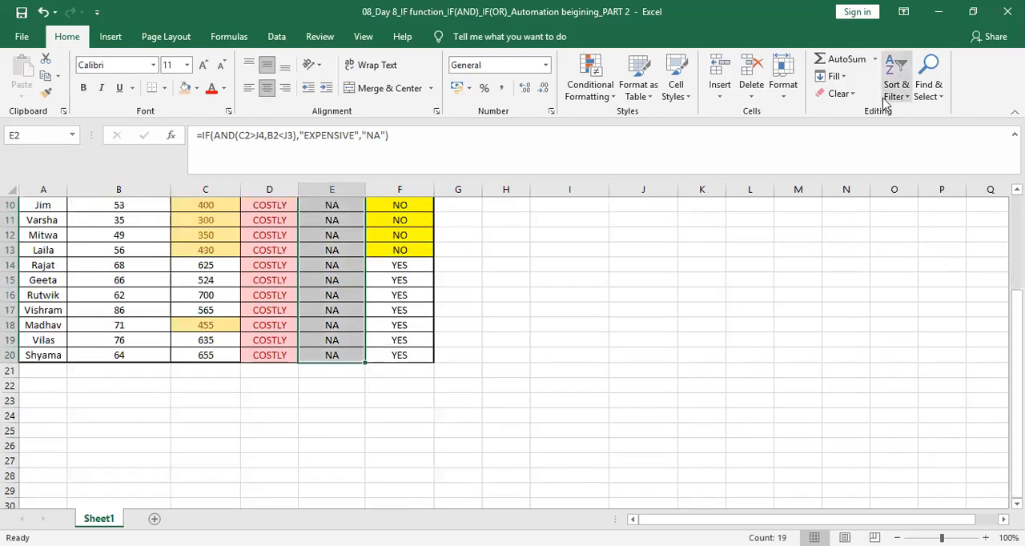
{"action": "left_click", "coordinate": [599, 97]}
{"action": "mouse_move", "coordinate": [612, 126]}
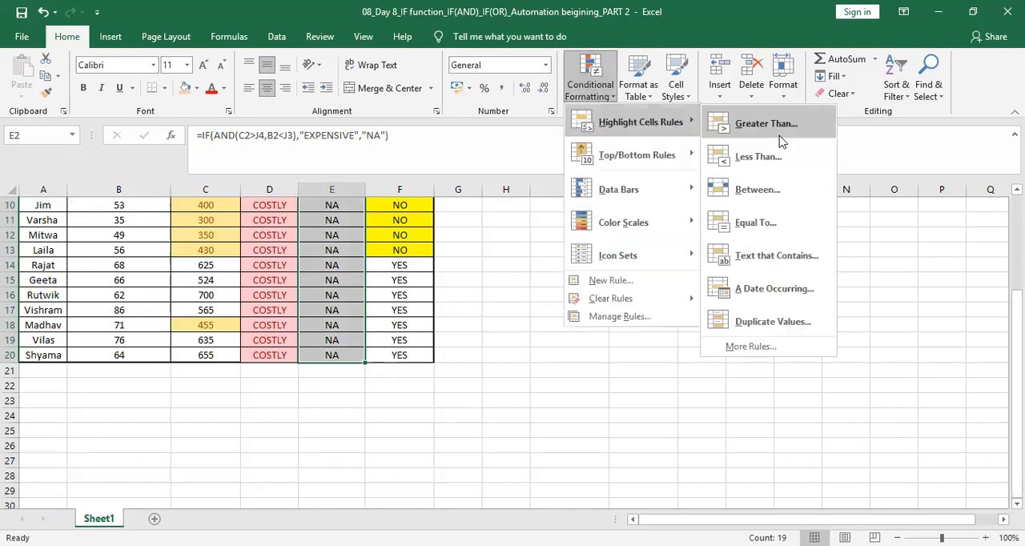
{"action": "left_click", "coordinate": [756, 267]}
{"action": "type", "text": "EXPENSIVE"}
{"action": "key", "text": "Return"}
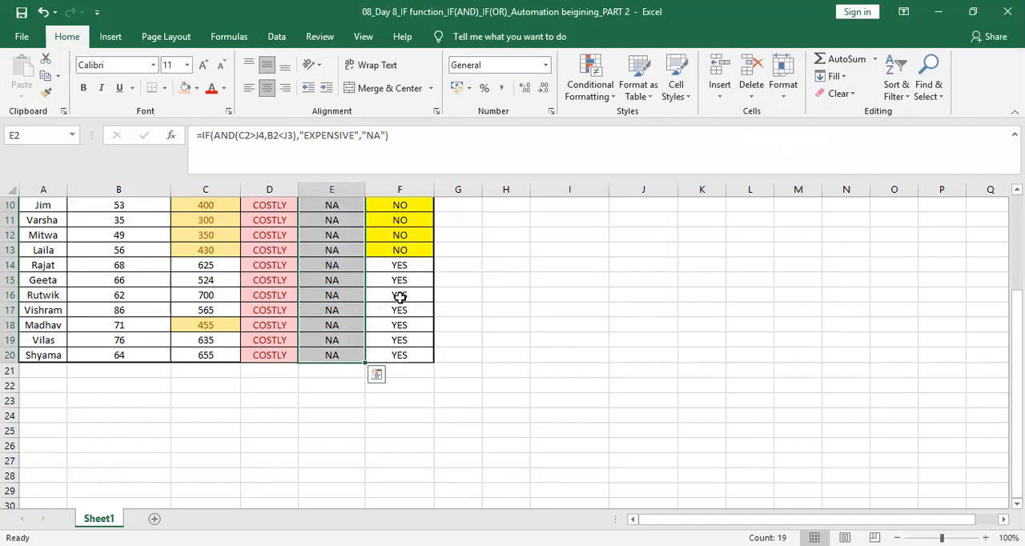
{"action": "key", "text": "Up"}
{"action": "key", "text": "Down"}
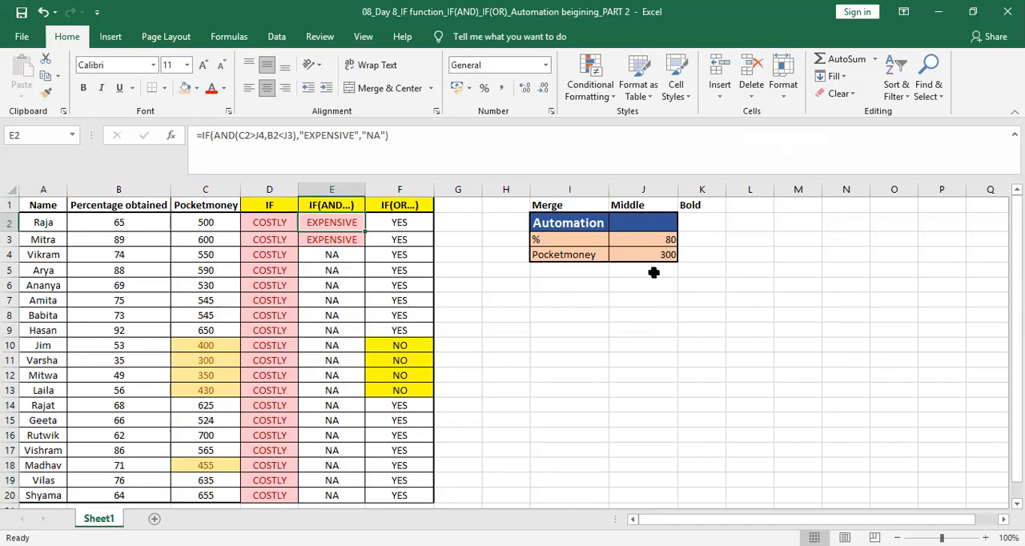
Step: Set the percentage threshold to 50 and the pocket money threshold to 600
{"action": "left_click", "coordinate": [657, 238]}
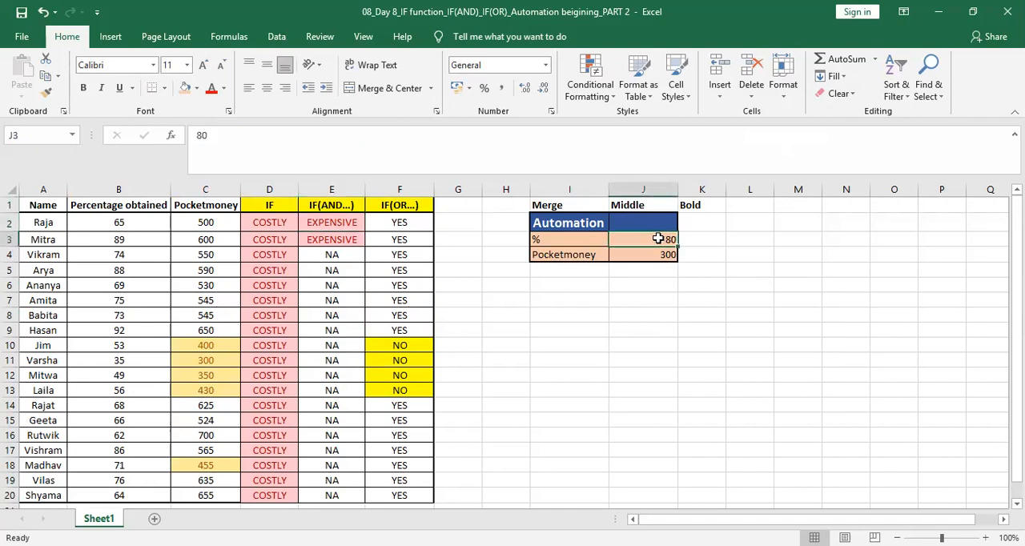
{"action": "type", "text": "50"}
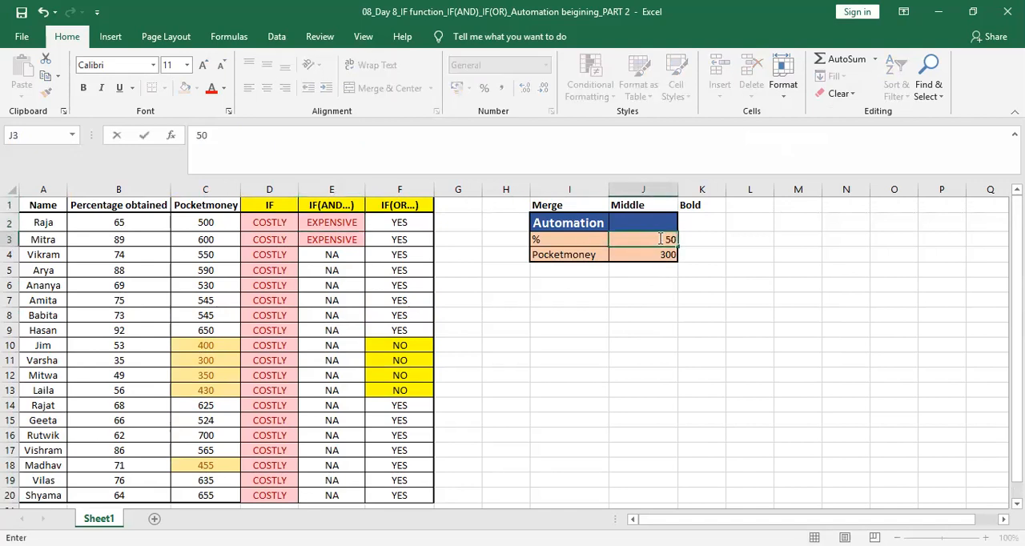
{"action": "key", "text": "Return"}
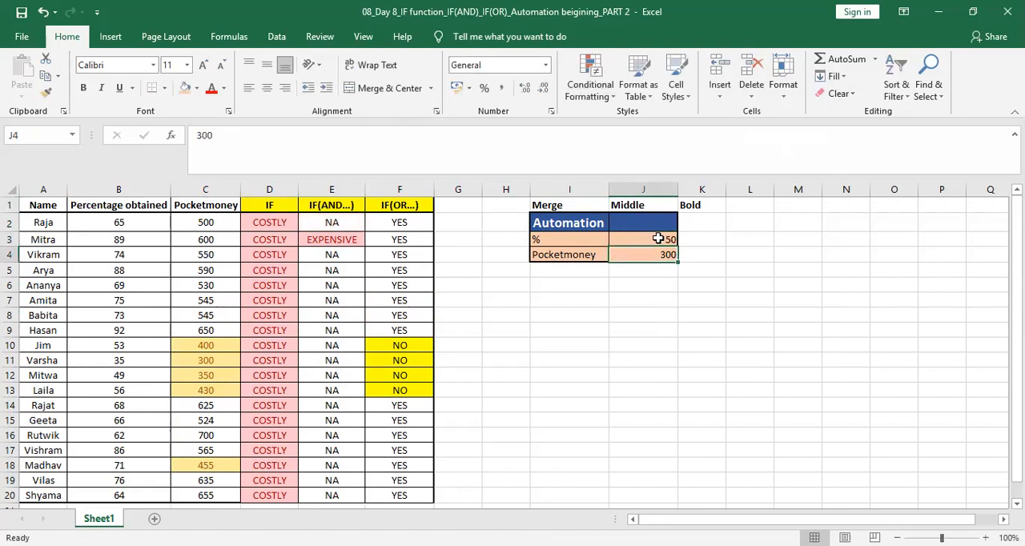
{"action": "type", "text": "600"}
{"action": "key", "text": "Return"}
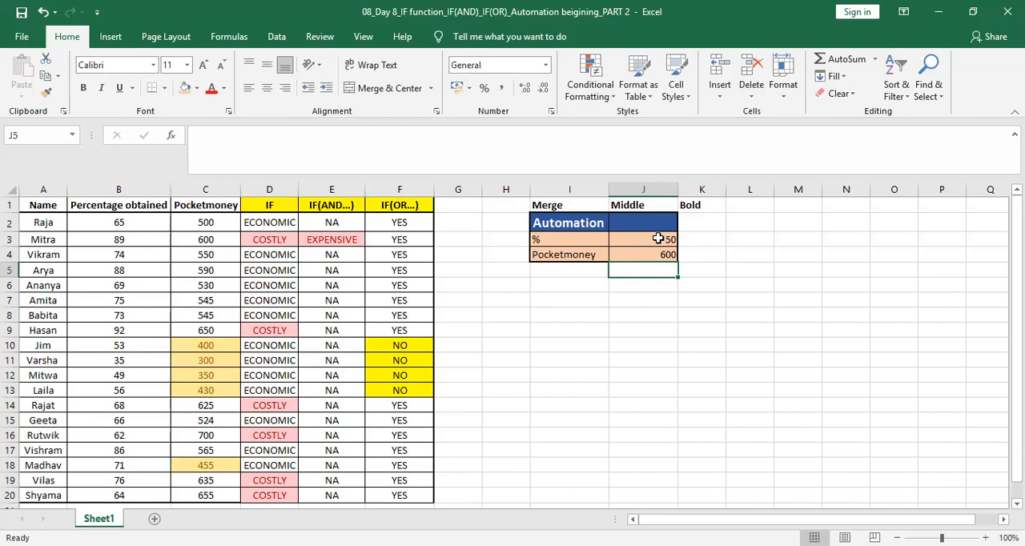
Step: Merge and center the Automation title across cells I2 and J2
{"action": "left_click", "coordinate": [533, 298]}
{"action": "left_click_drag", "start_coordinate": [559, 224], "coordinate": [622, 222]}
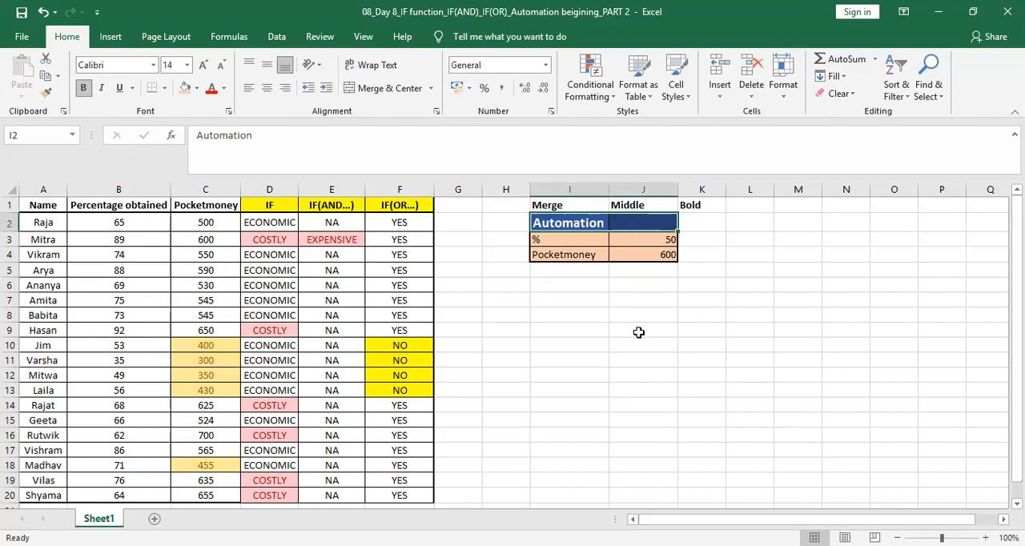
{"action": "left_click", "coordinate": [559, 386]}
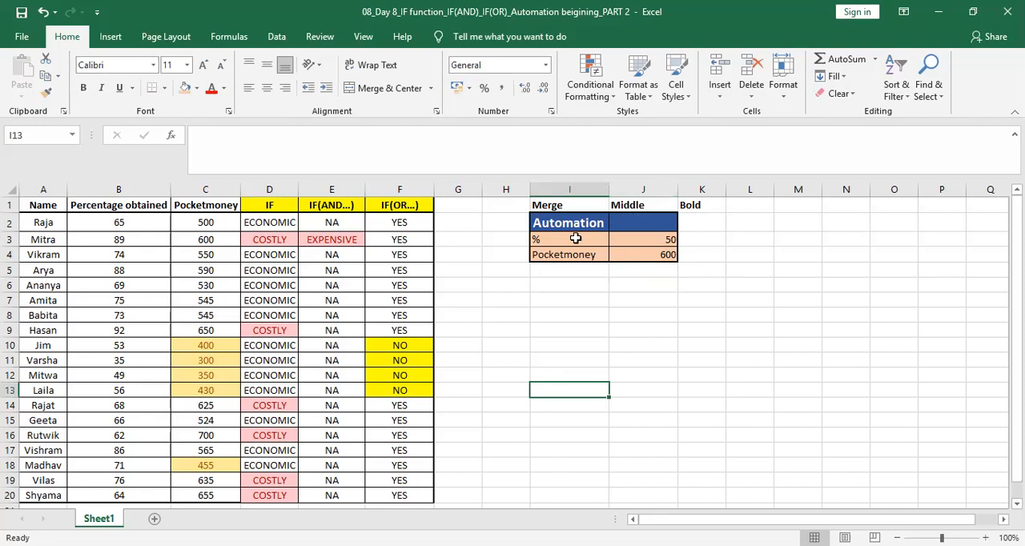
{"action": "left_click_drag", "start_coordinate": [566, 224], "coordinate": [631, 222]}
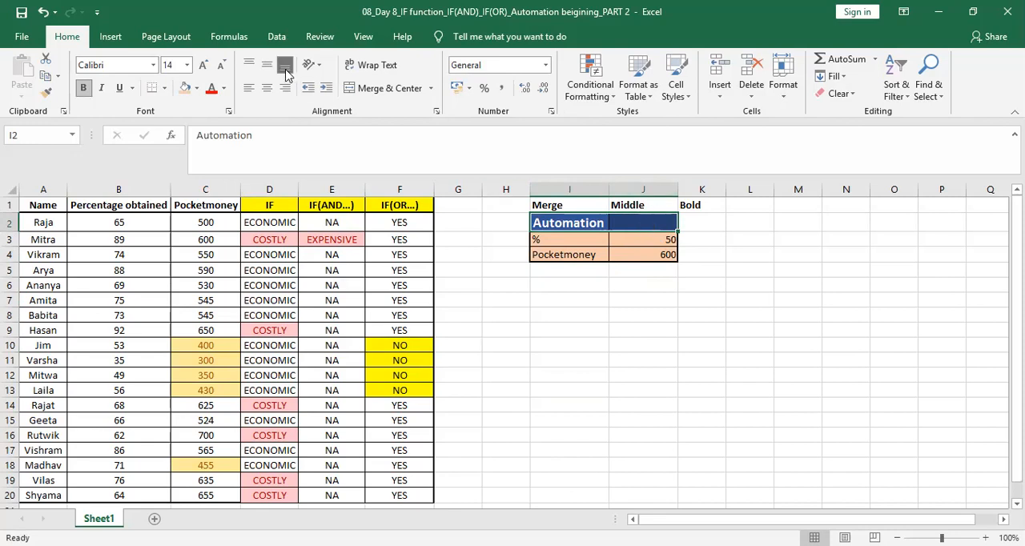
{"action": "left_click", "coordinate": [379, 89]}
{"action": "left_click", "coordinate": [595, 281]}
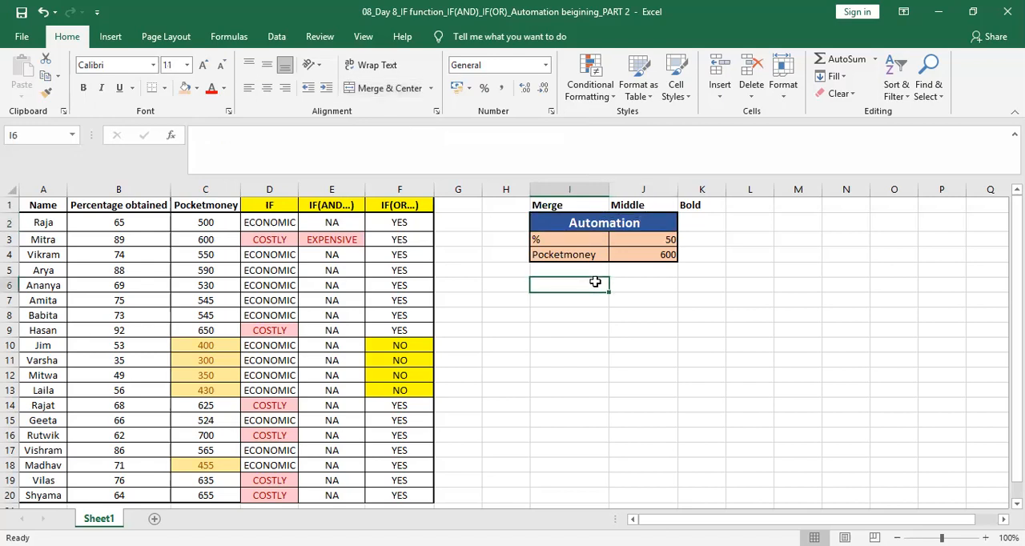
Step: Merge cells I8 to M8 into one cell and fill it with the peach colour
{"action": "left_click", "coordinate": [576, 315]}
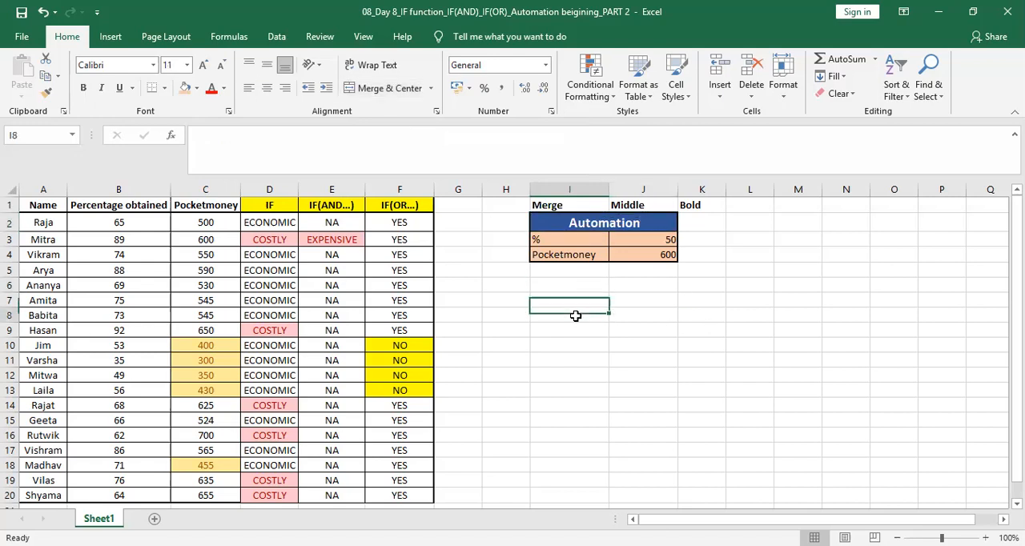
{"action": "key", "text": "shift+Right"}
{"action": "key", "text": "shift+Right"}
{"action": "key", "text": "shift+Right"}
{"action": "key", "text": "shift+Right"}
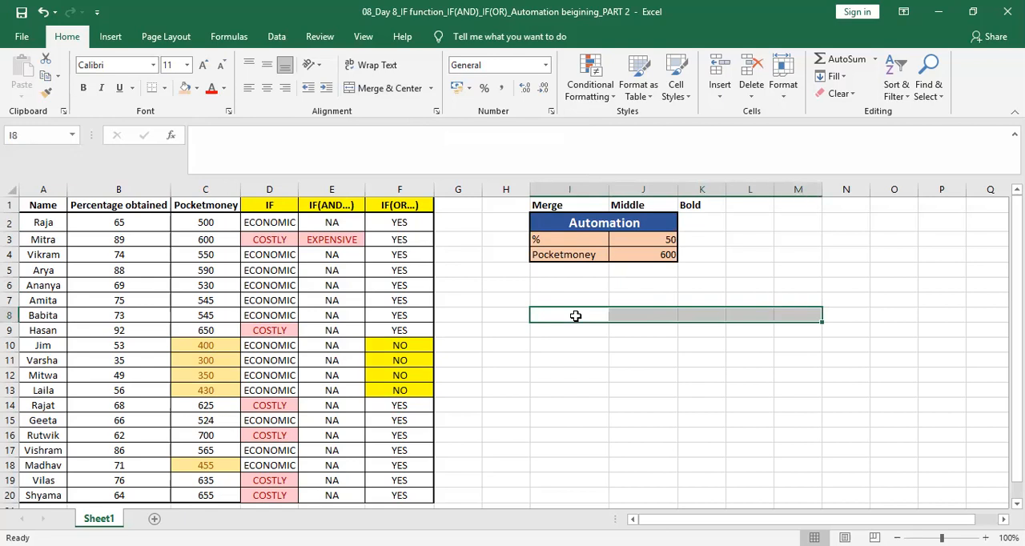
{"action": "left_click", "coordinate": [392, 88]}
{"action": "left_click", "coordinate": [599, 332]}
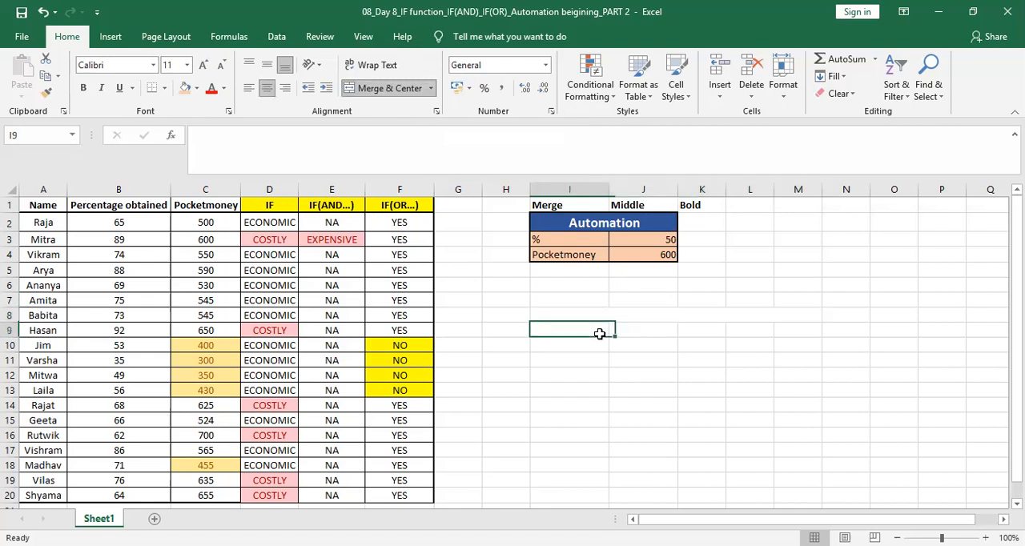
{"action": "left_click", "coordinate": [597, 314]}
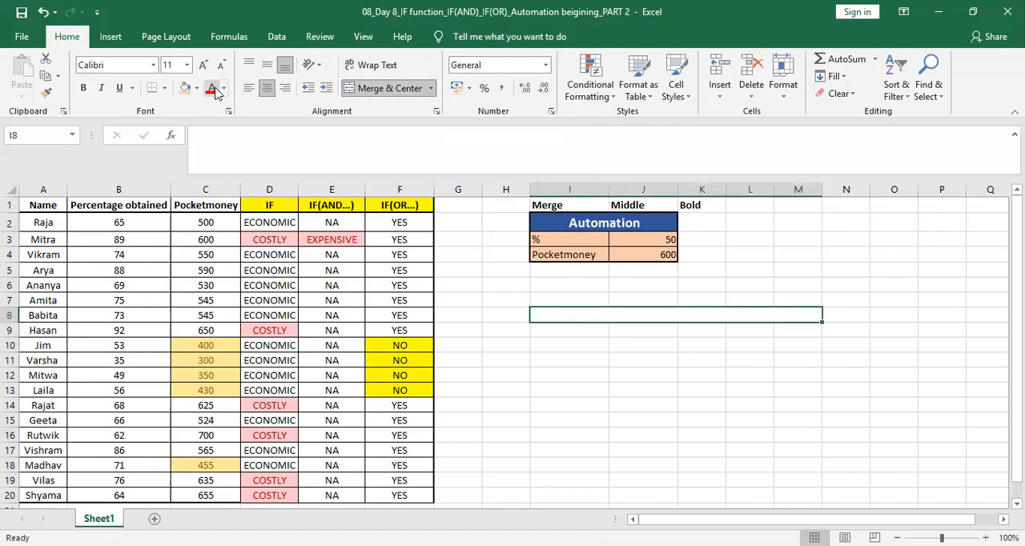
{"action": "left_click", "coordinate": [185, 88]}
{"action": "left_click", "coordinate": [682, 374]}
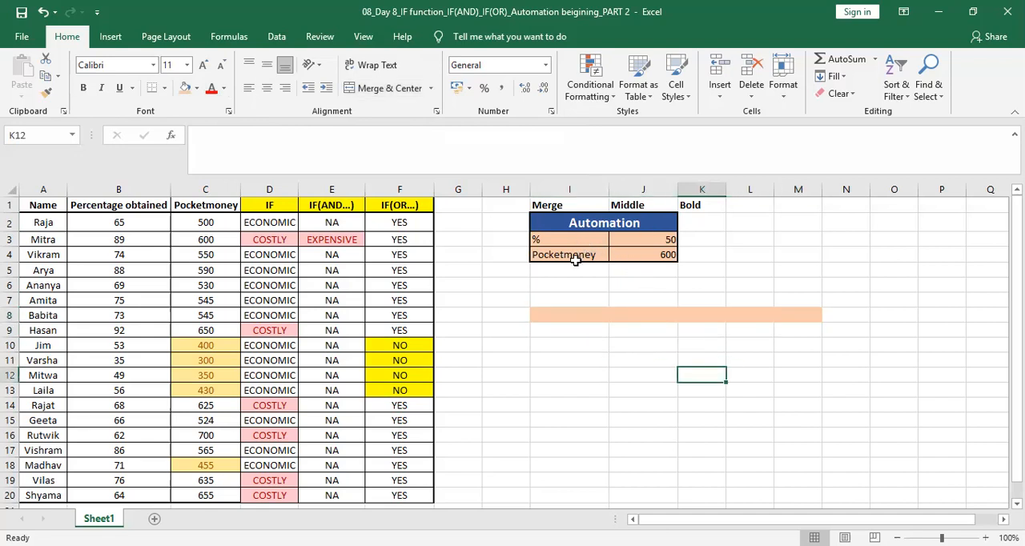
Step: Center-align the Automation labels and values in I3:J4
{"action": "left_click_drag", "start_coordinate": [641, 252], "coordinate": [578, 252]}
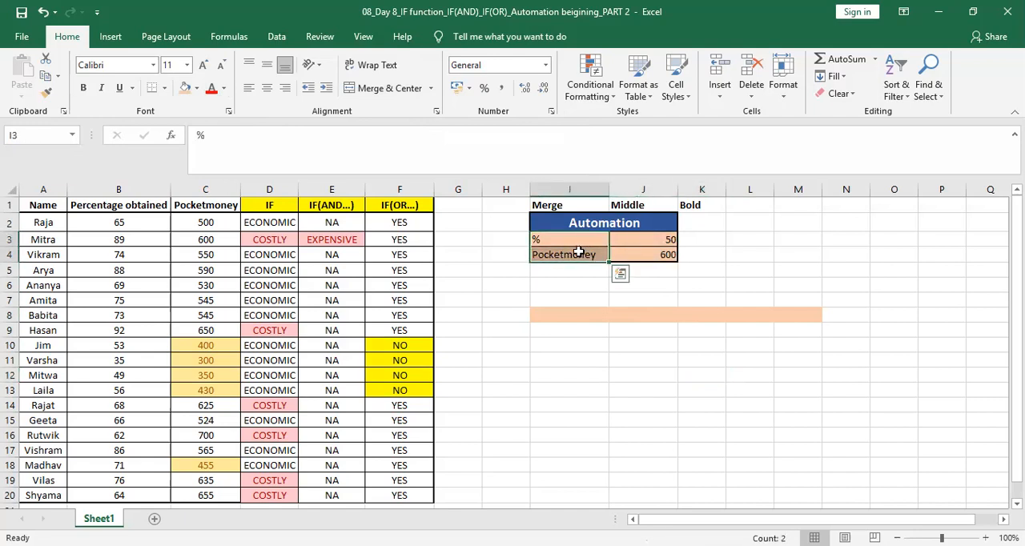
{"action": "left_click_drag", "start_coordinate": [663, 238], "coordinate": [665, 256]}
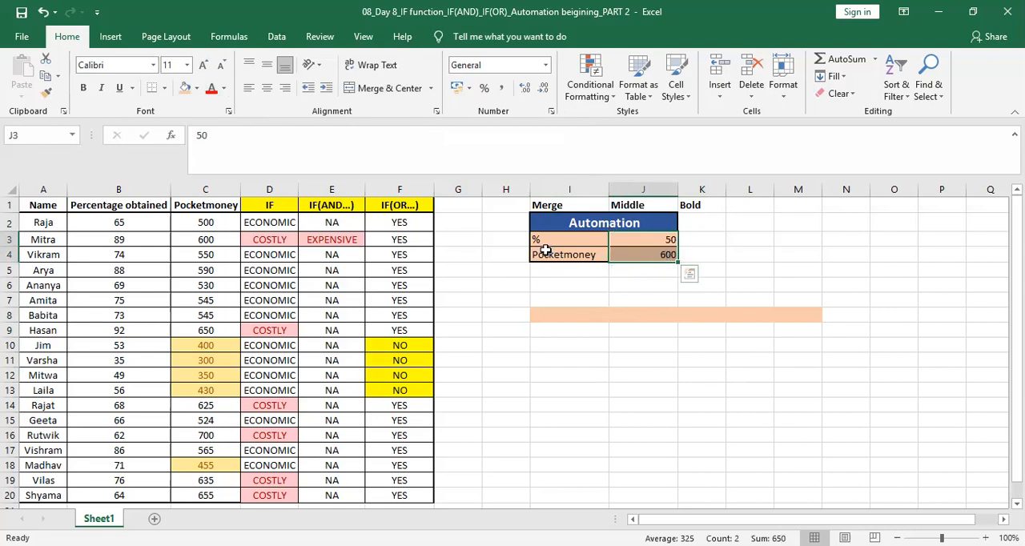
{"action": "left_click_drag", "start_coordinate": [552, 241], "coordinate": [633, 253]}
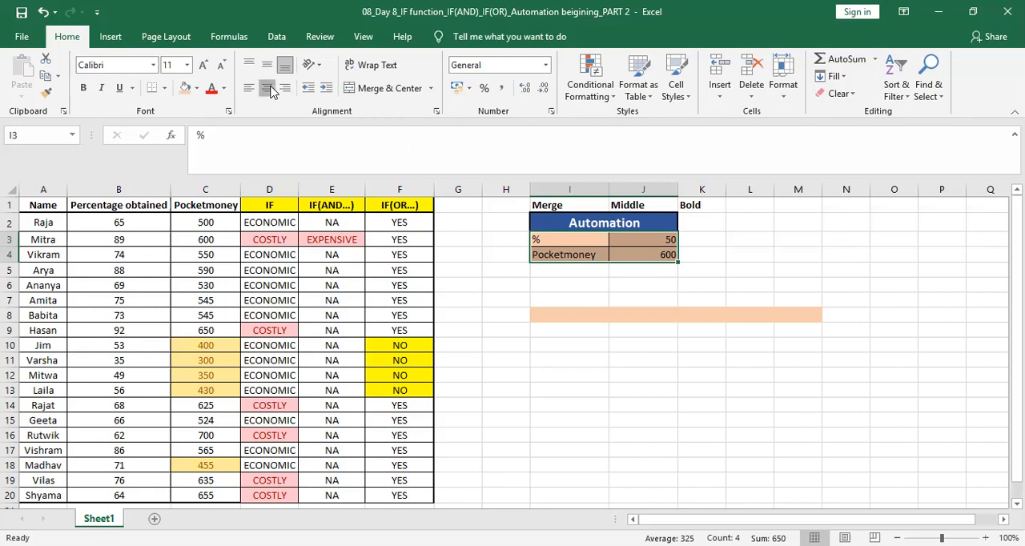
{"action": "left_click", "coordinate": [271, 90]}
{"action": "left_click", "coordinate": [619, 374]}
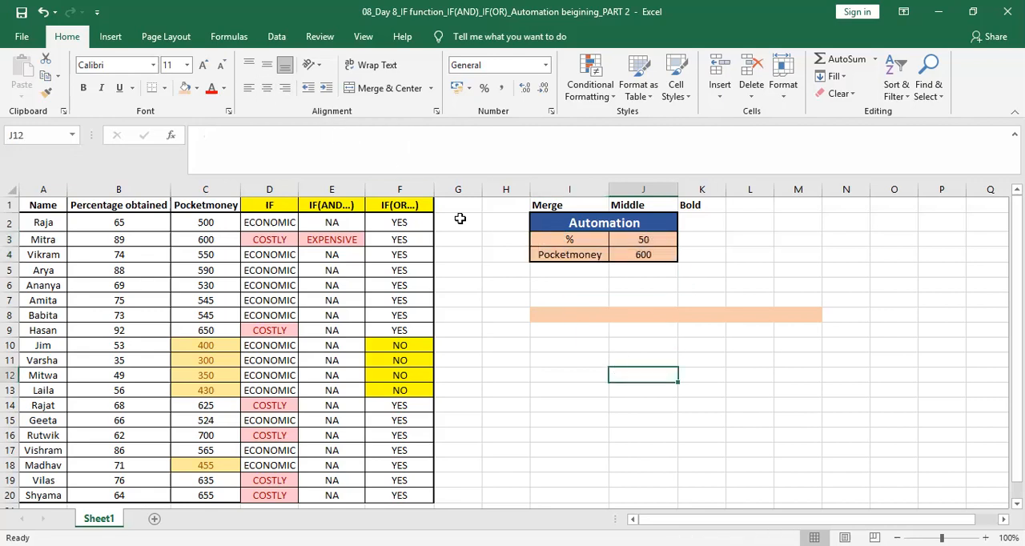
Step: Left-align the Automation labels and values in I3:J4
{"action": "left_click_drag", "start_coordinate": [582, 240], "coordinate": [638, 256]}
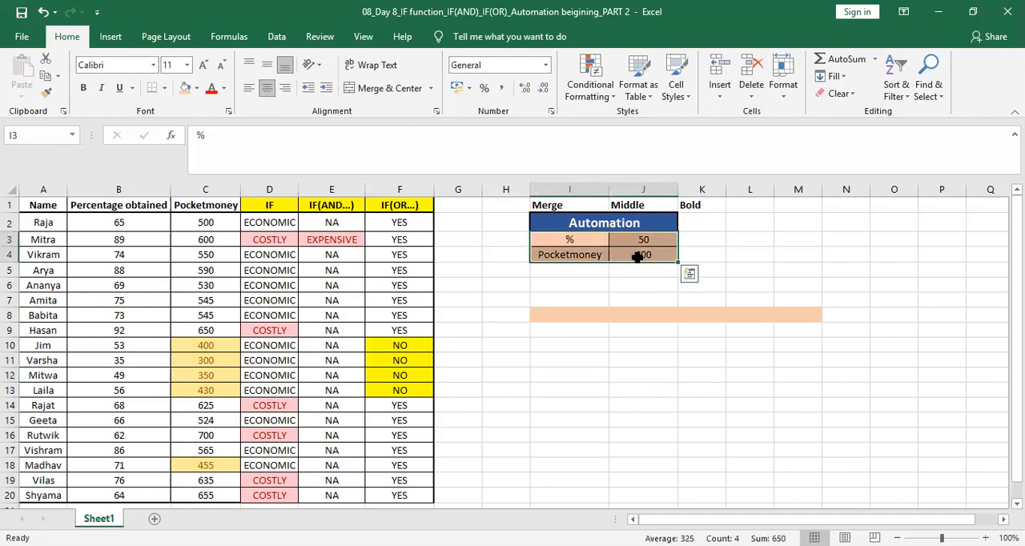
{"action": "left_click", "coordinate": [249, 90]}
Step: Right-align the Automation labels and values in I3:J4
{"action": "left_click_drag", "start_coordinate": [558, 235], "coordinate": [633, 255]}
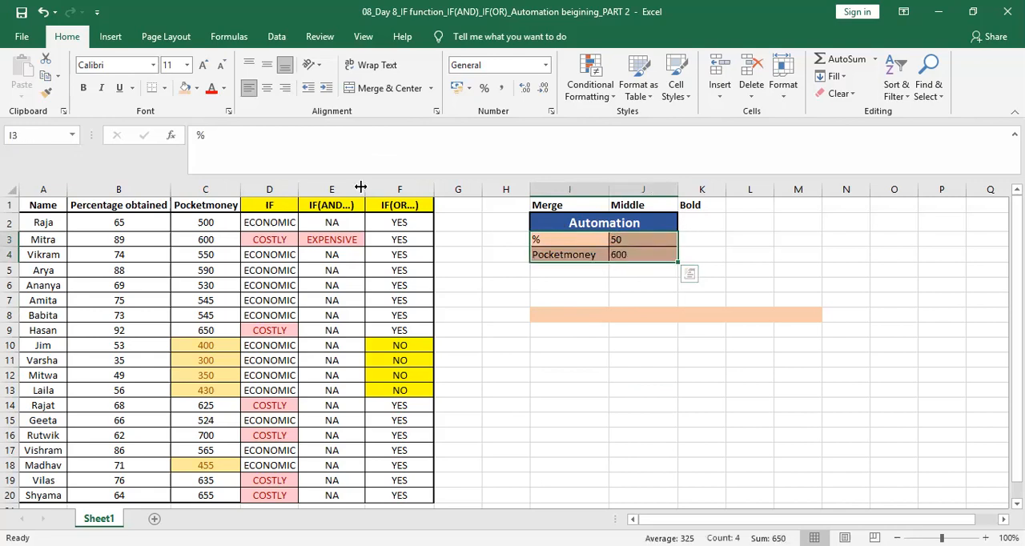
{"action": "left_click", "coordinate": [286, 91]}
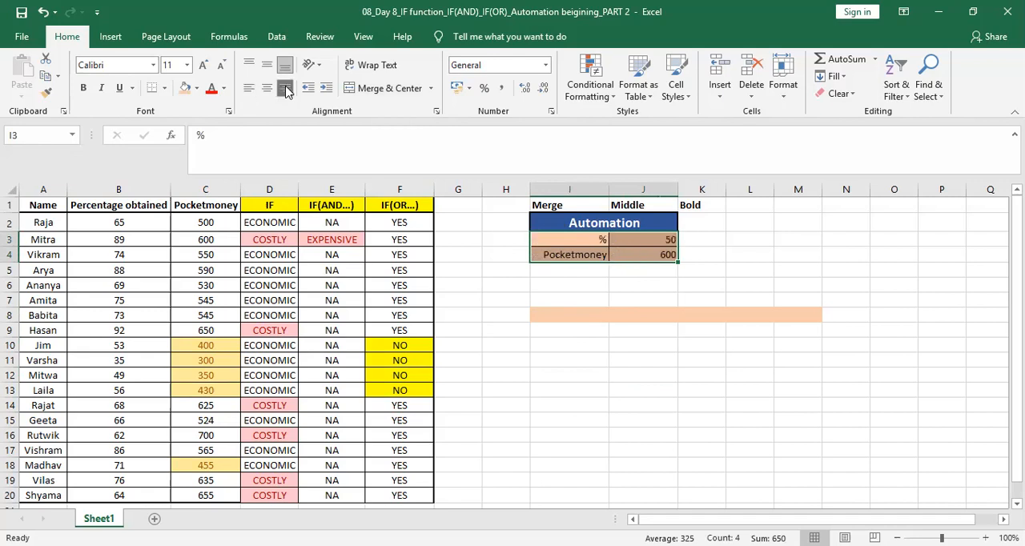
{"action": "left_click", "coordinate": [547, 387]}
Step: Apply center alignment again to the Automation labels and values in I3:J4
{"action": "left_click_drag", "start_coordinate": [573, 240], "coordinate": [630, 256]}
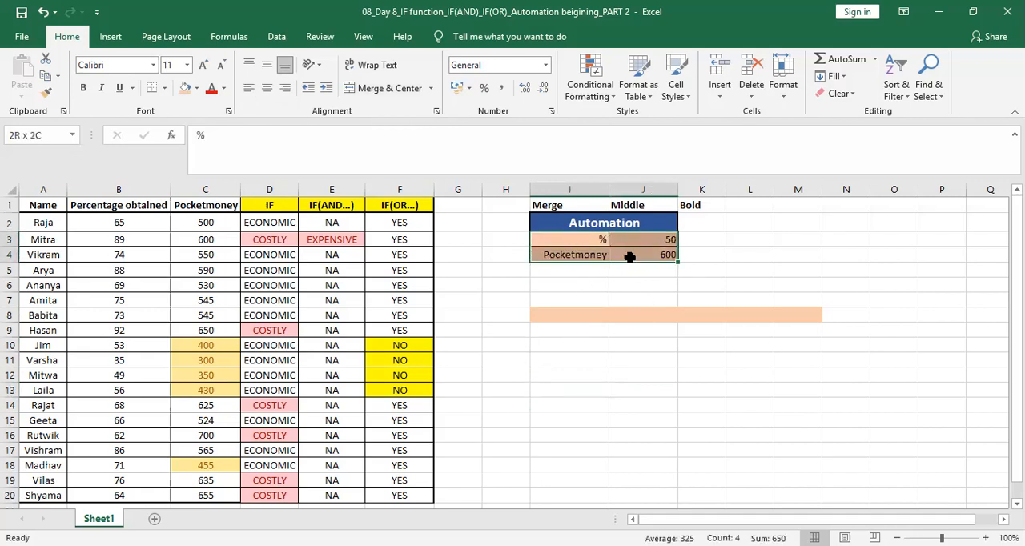
{"action": "left_click", "coordinate": [271, 91]}
{"action": "left_click", "coordinate": [571, 284]}
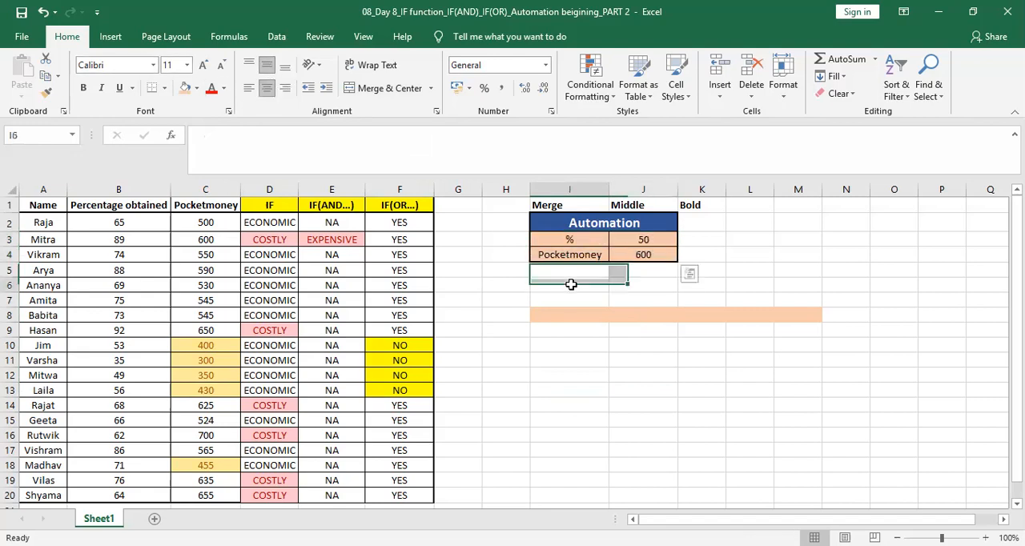
Step: Make the Automation labels in I3:I4 and the threshold values in J3:J4 bold
{"action": "left_click_drag", "start_coordinate": [580, 239], "coordinate": [579, 253]}
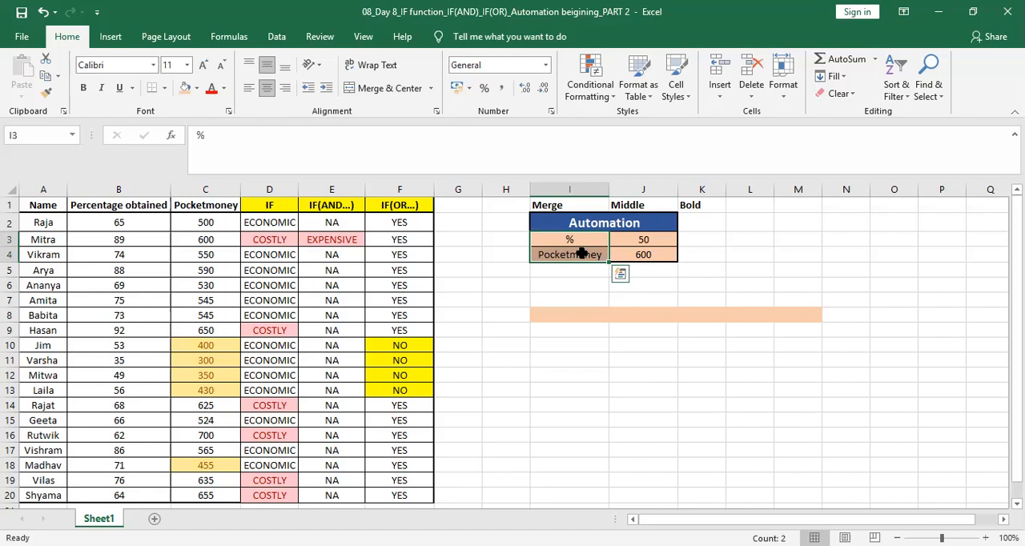
{"action": "key", "text": "ctrl+b"}
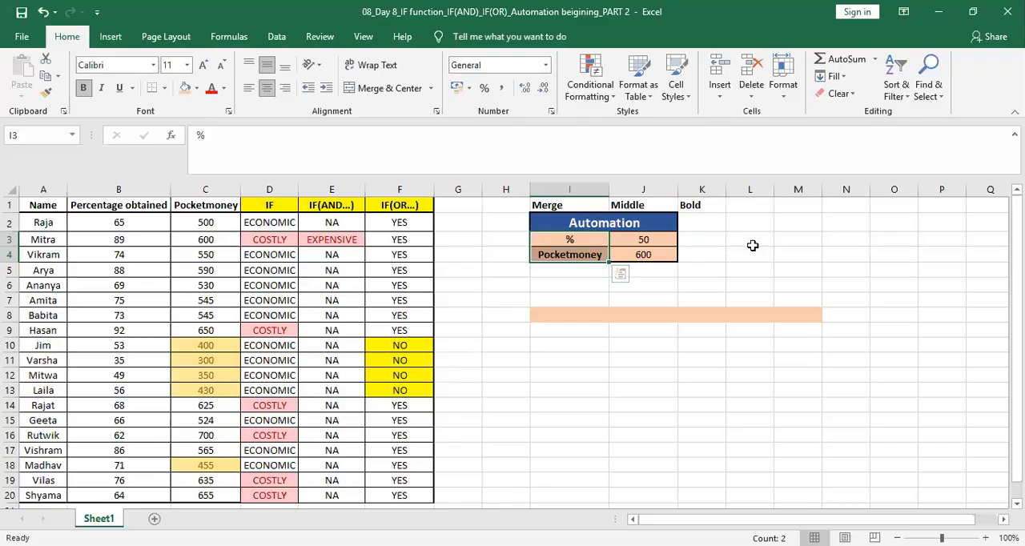
{"action": "left_click", "coordinate": [661, 242]}
{"action": "left_click_drag", "start_coordinate": [662, 242], "coordinate": [653, 255]}
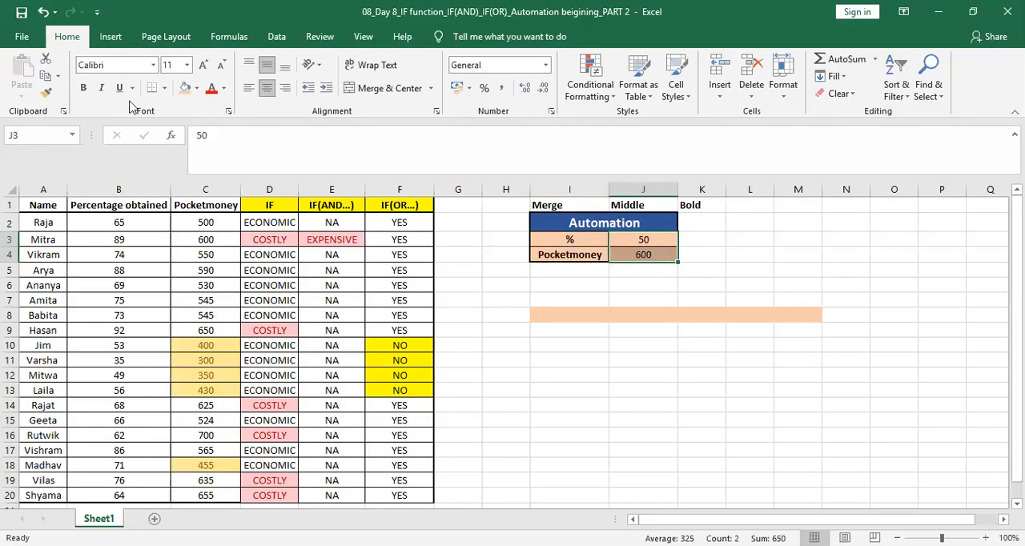
{"action": "left_click", "coordinate": [84, 88]}
{"action": "left_click", "coordinate": [627, 410]}
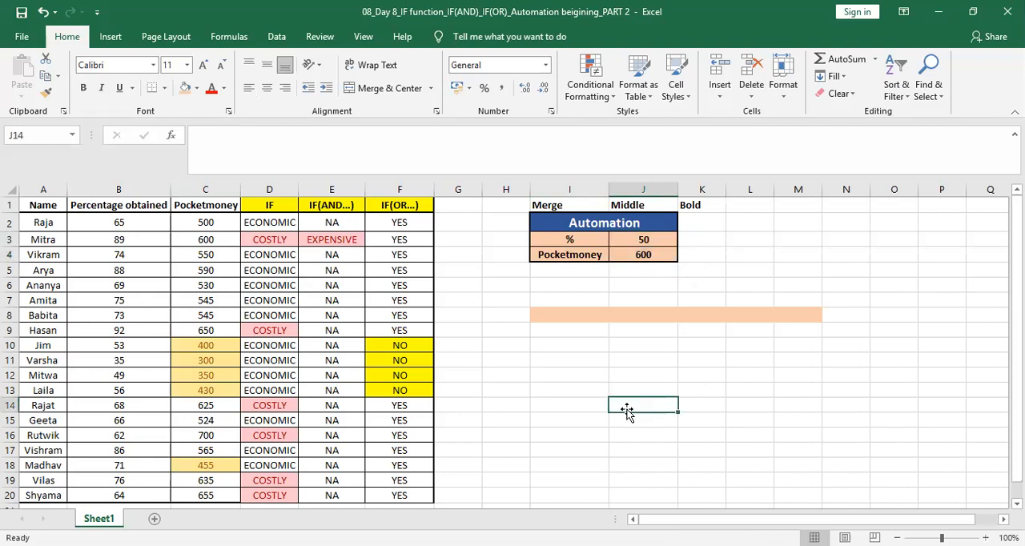
Step: Select the header cells Merge, Middle and Bold in I1:K1
{"action": "left_click", "coordinate": [590, 204]}
{"action": "left_click_drag", "start_coordinate": [590, 204], "coordinate": [697, 205]}
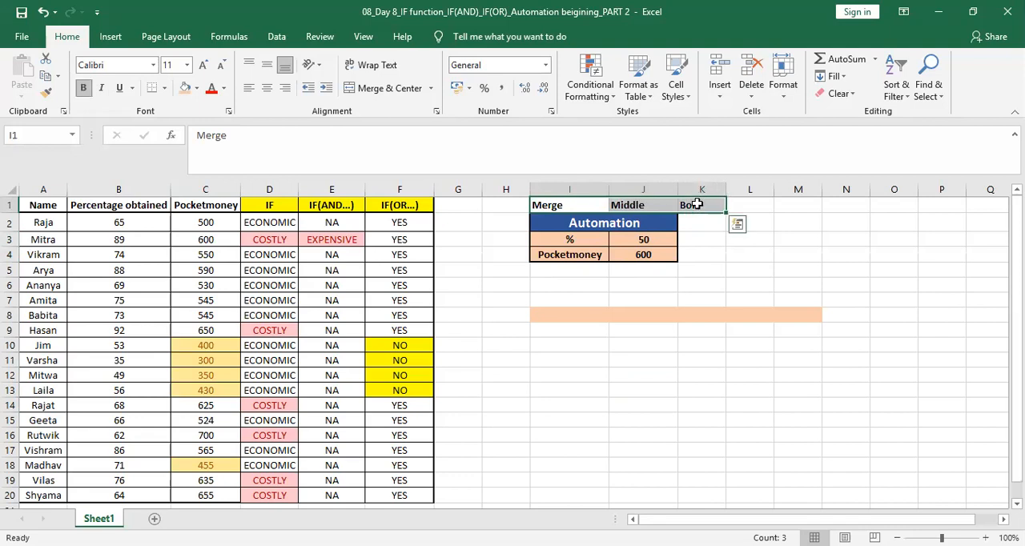